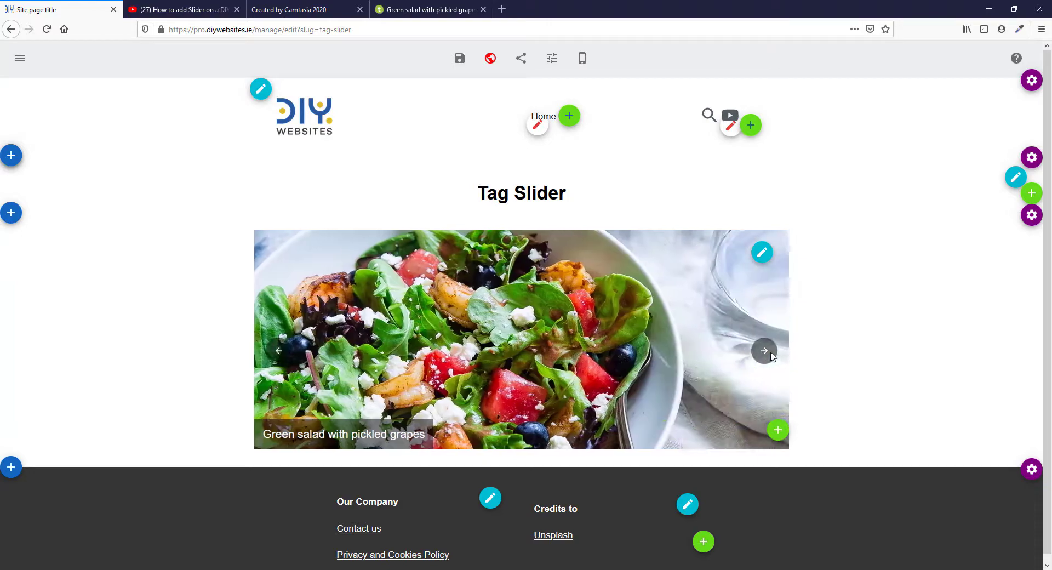
Step: Page through the tag slider's slides to review the content shown without any tag filter
left_click(764, 351)
left_click(764, 351)
left_click(771, 352)
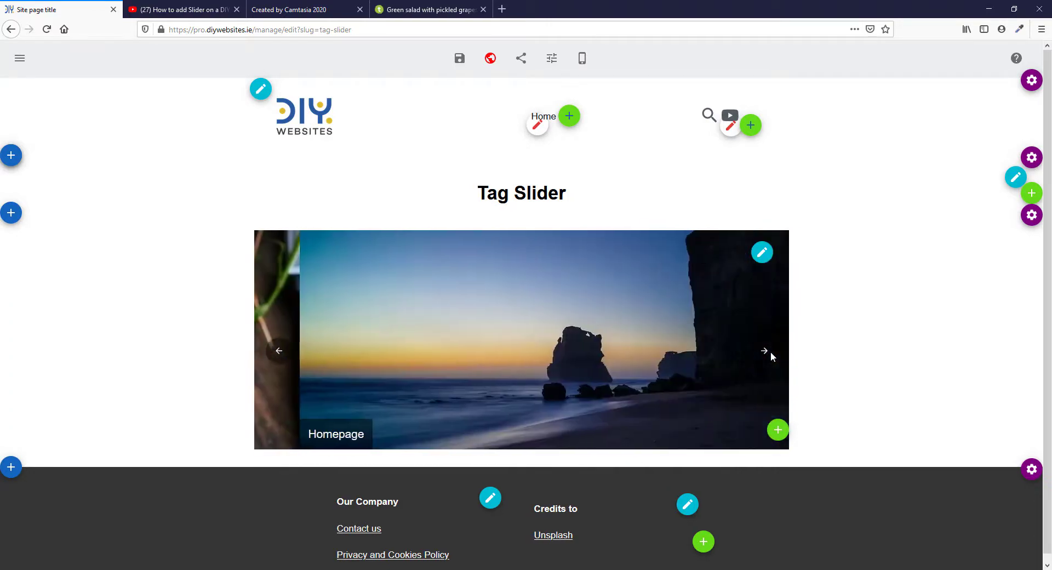
left_click(770, 352)
left_click(756, 357)
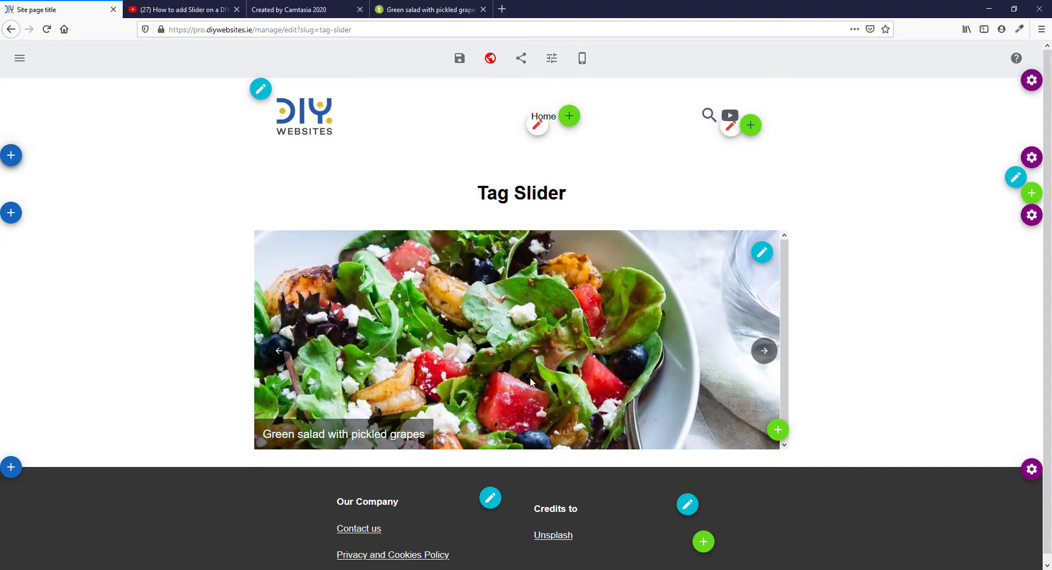
left_click(763, 351)
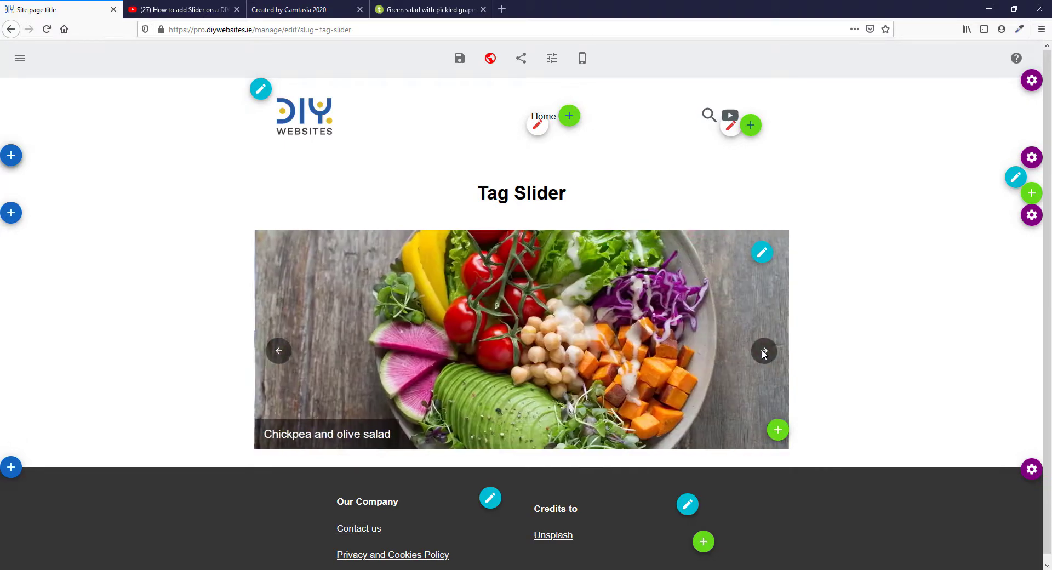
left_click(763, 352)
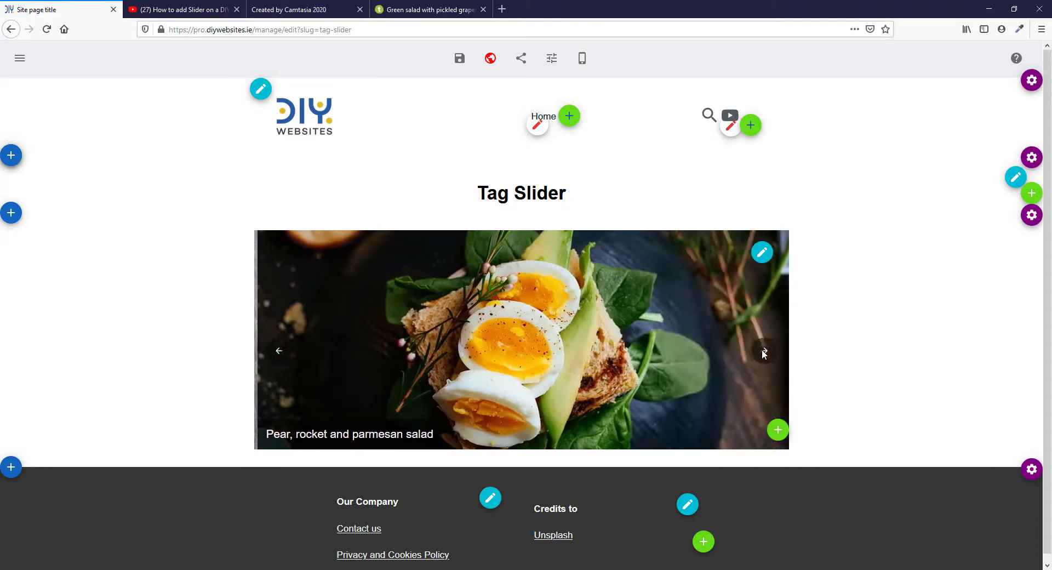
Step: Check the Tag Slider settings and the available tag suggestions, and close them without choosing a tag
left_click(762, 252)
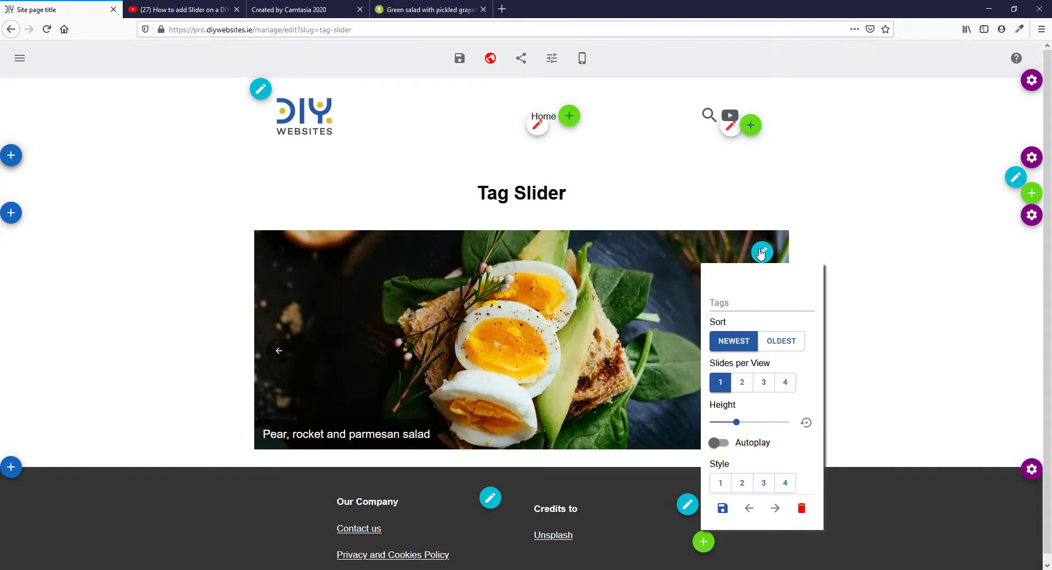
left_click(728, 304)
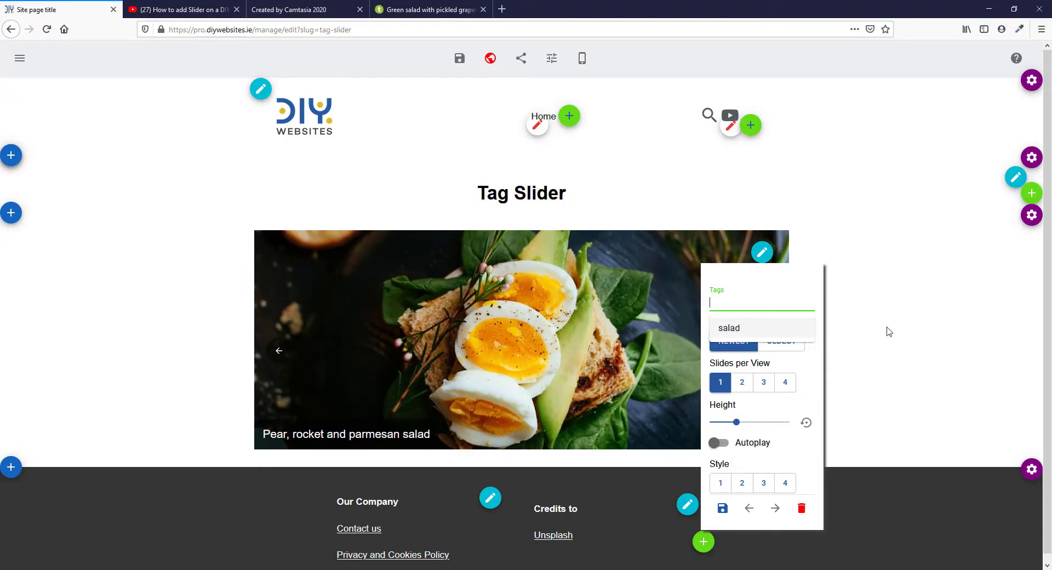
left_click(935, 315)
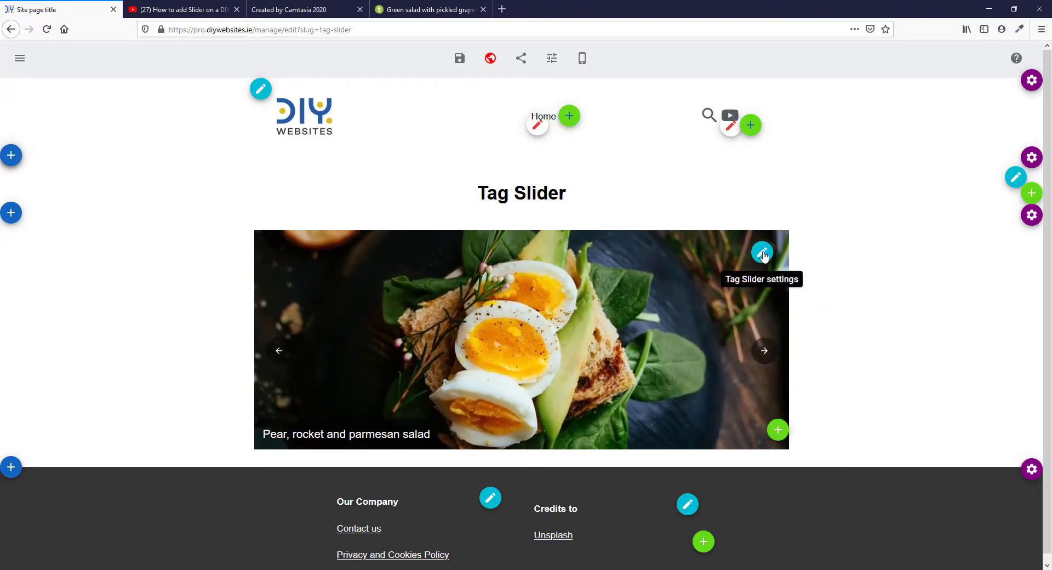
left_click(762, 254)
left_click(926, 257)
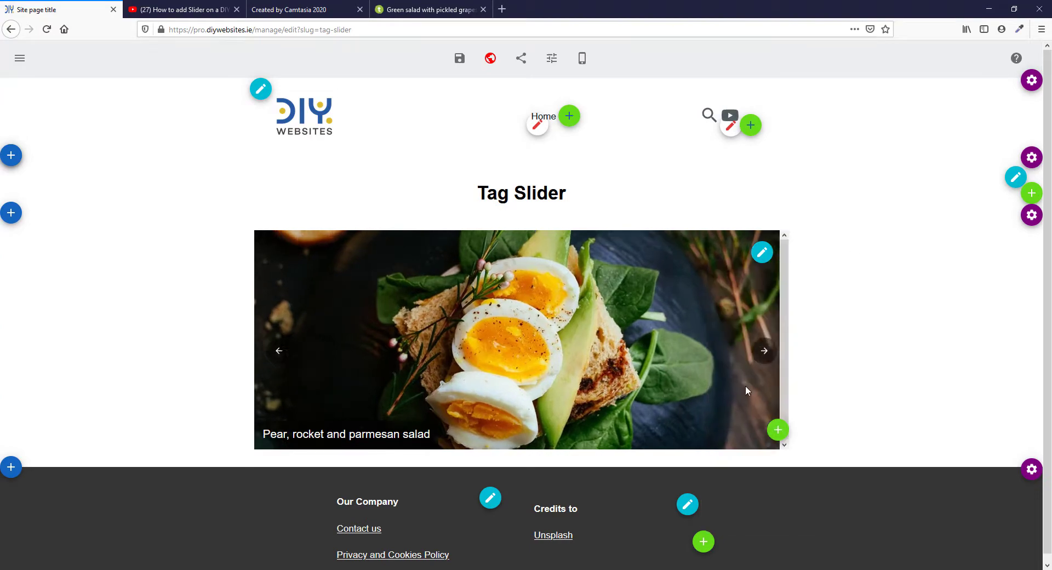
Step: Cycle through all slides of the unfiltered tag slider to see which pages it includes
left_click(762, 351)
left_click(762, 351)
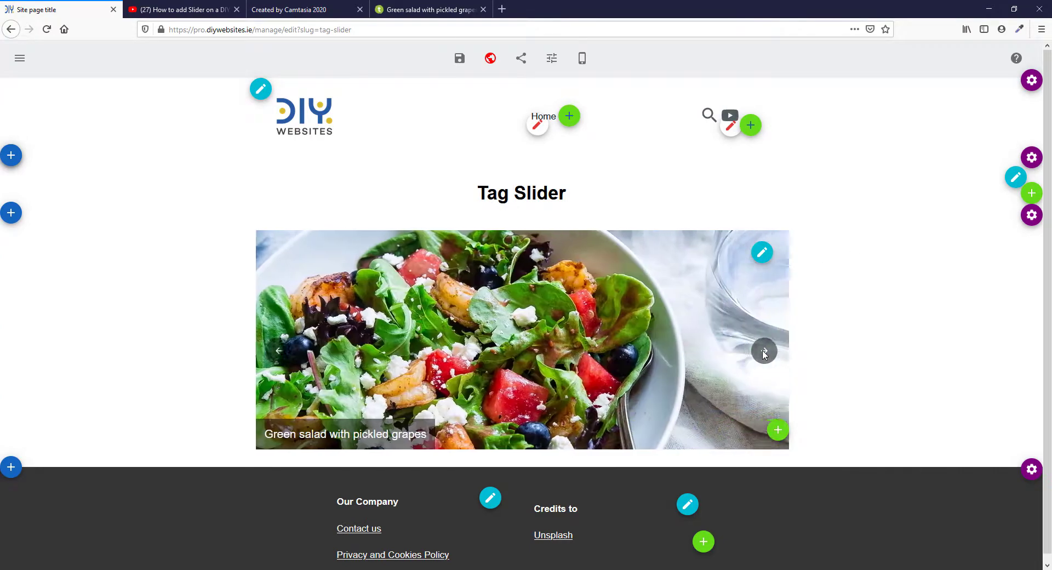
left_click(762, 351)
left_click(764, 352)
left_click(763, 352)
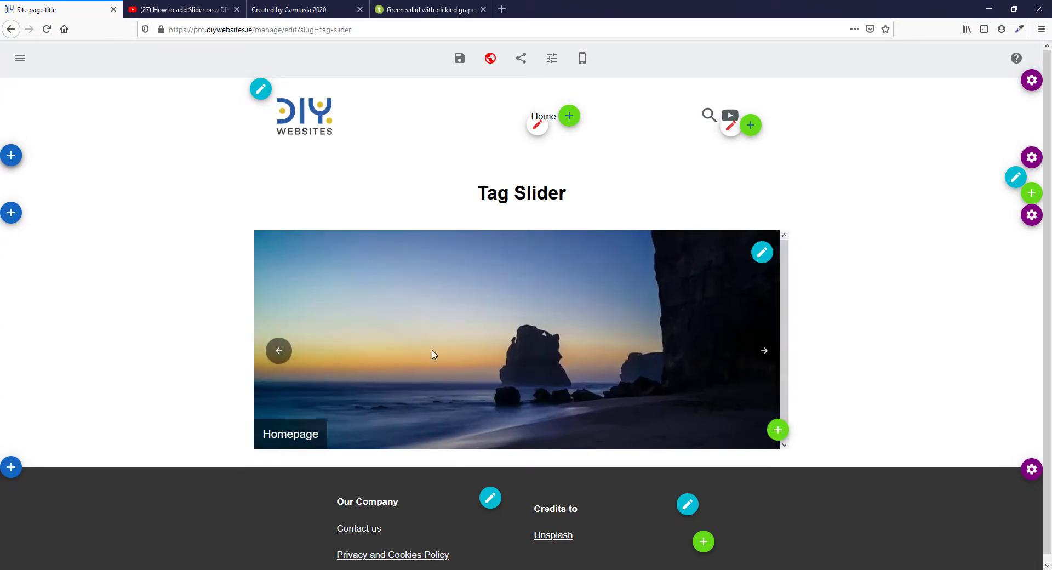
left_click(765, 350)
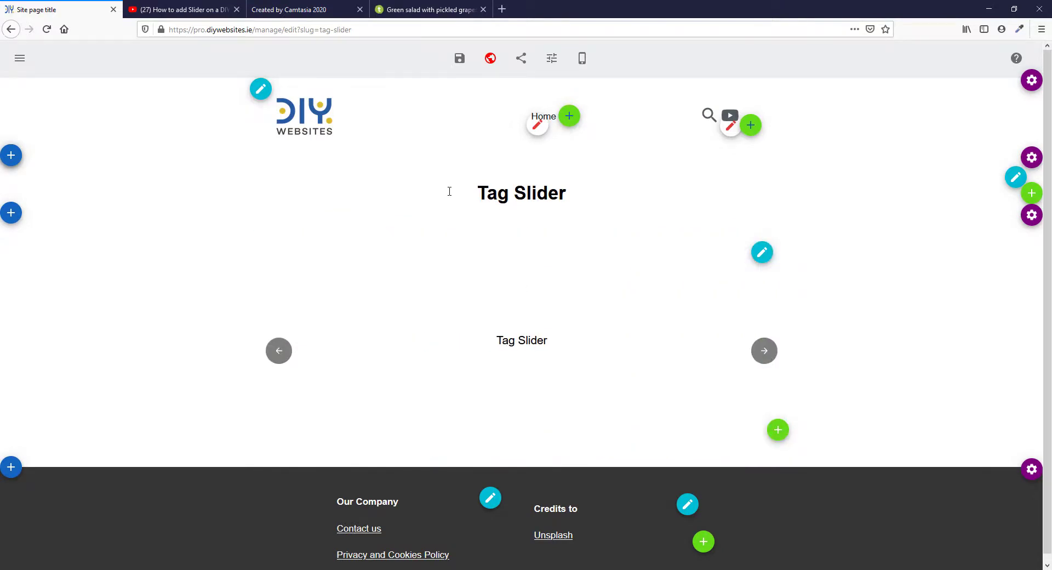
left_click(768, 351)
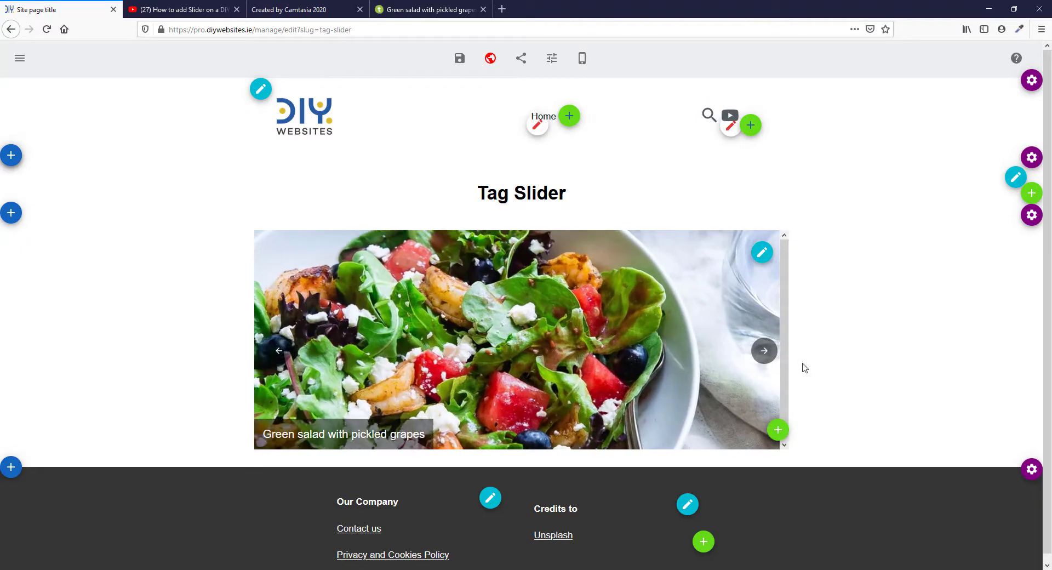
left_click(764, 350)
left_click(764, 350)
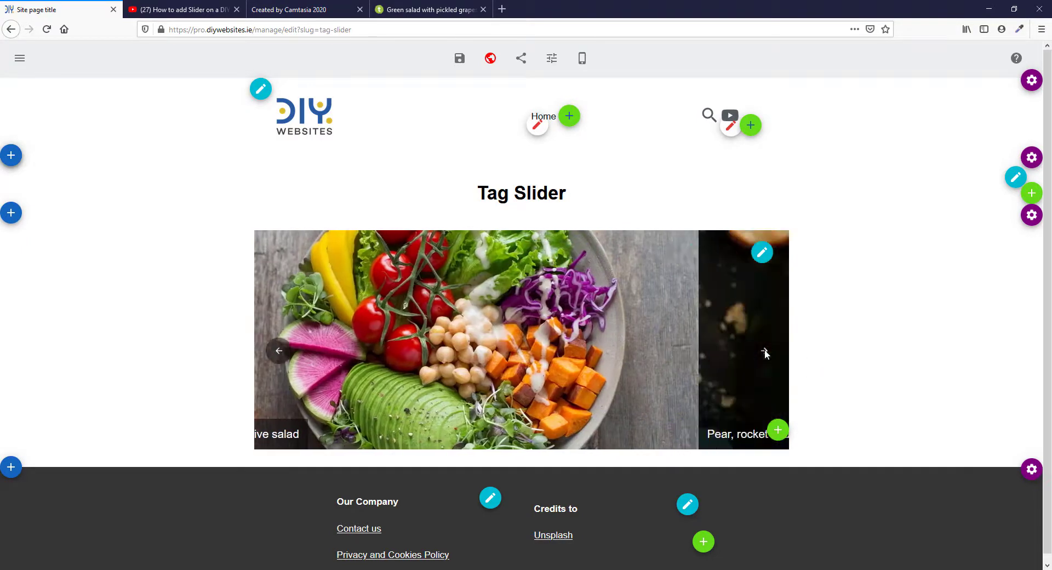
left_click(764, 350)
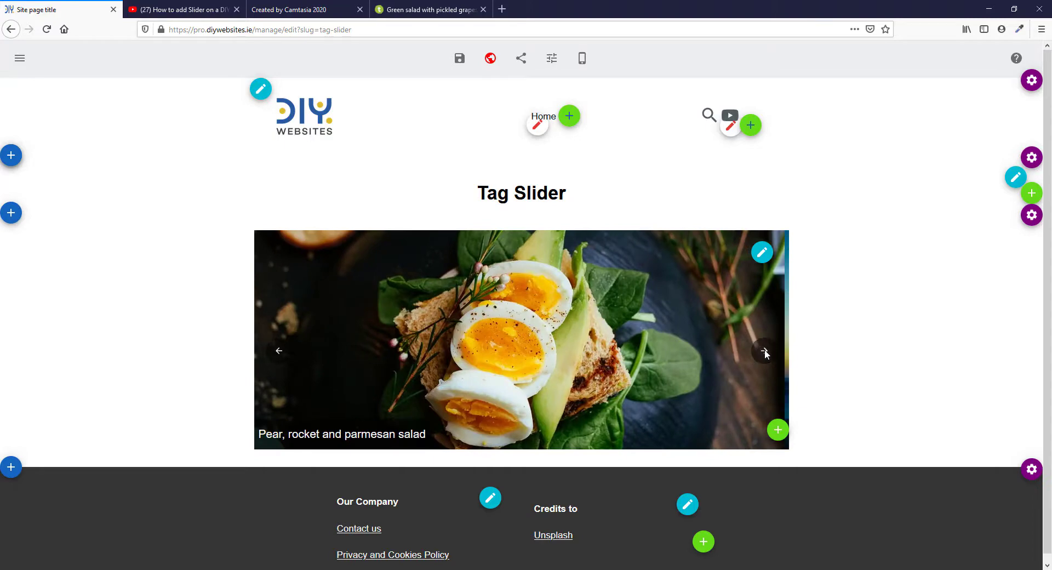
Step: Add the existing "salad" tag to the Tag Slider settings and close the settings
left_click(756, 253)
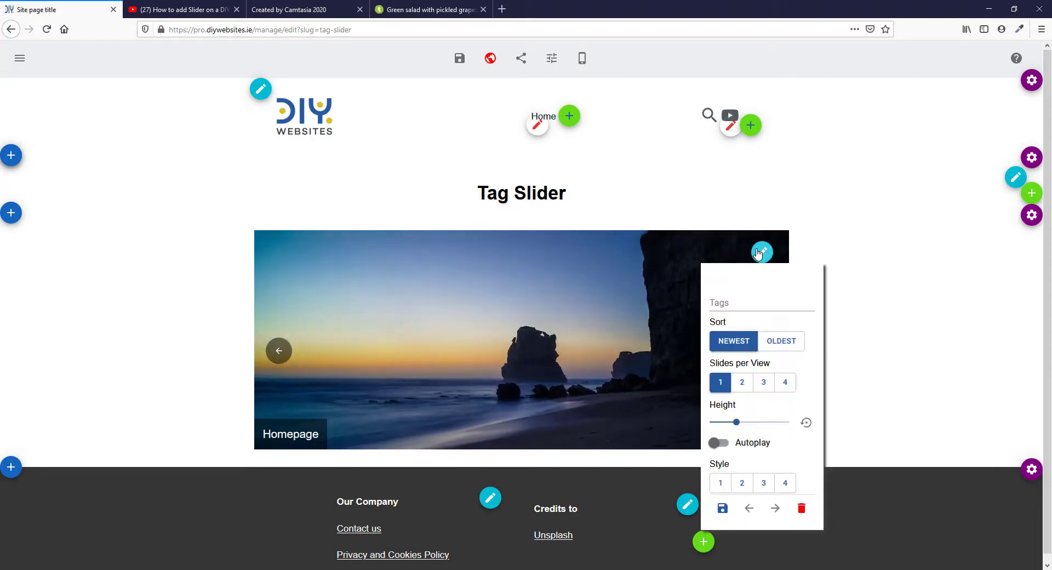
left_click(749, 310)
type("sal")
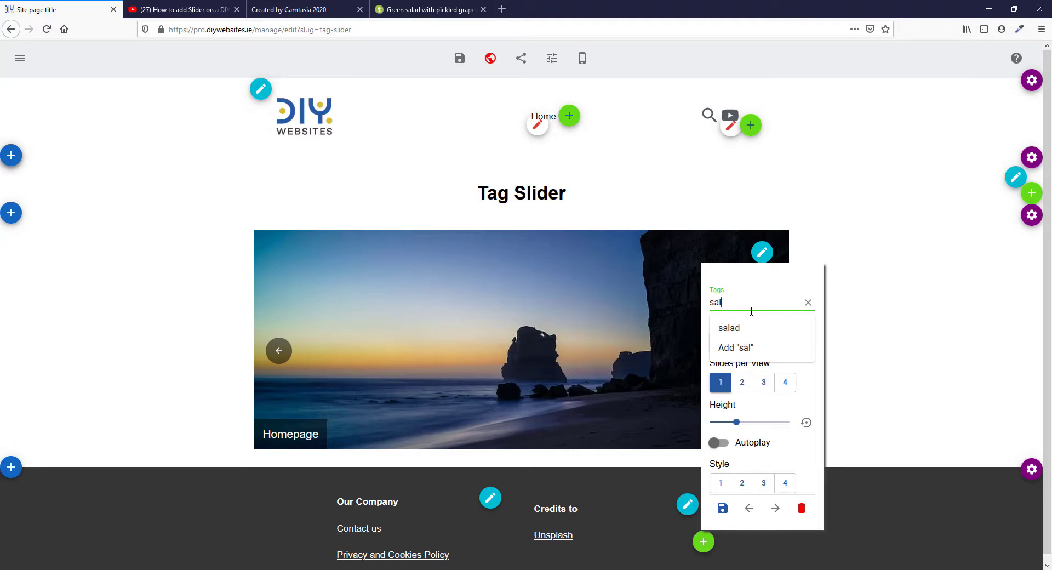
left_click(722, 327)
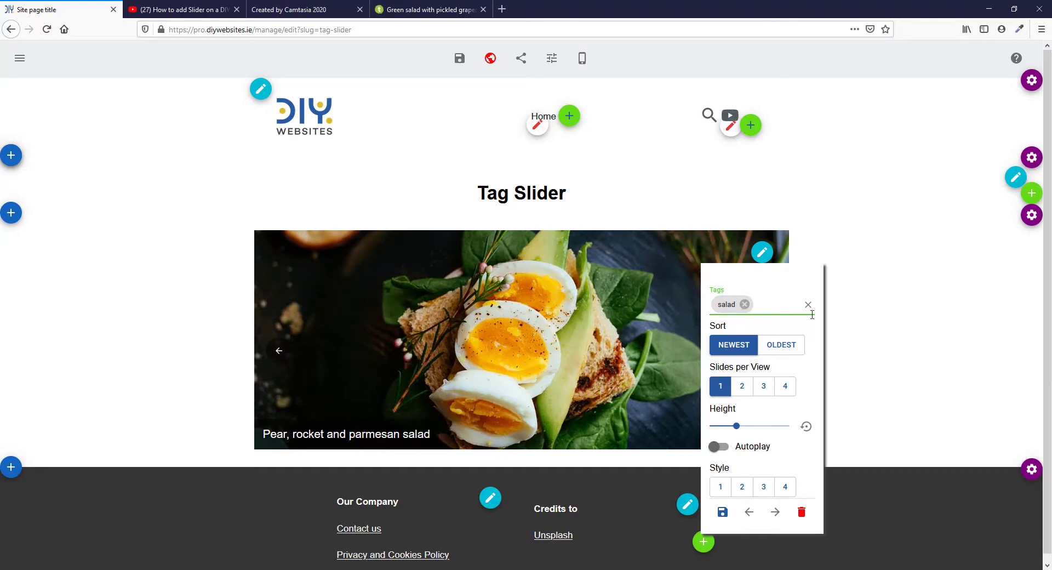
left_click(915, 317)
Step: Page through the slider's slides to examine which ones remain with the "salad" tag applied
left_click(765, 351)
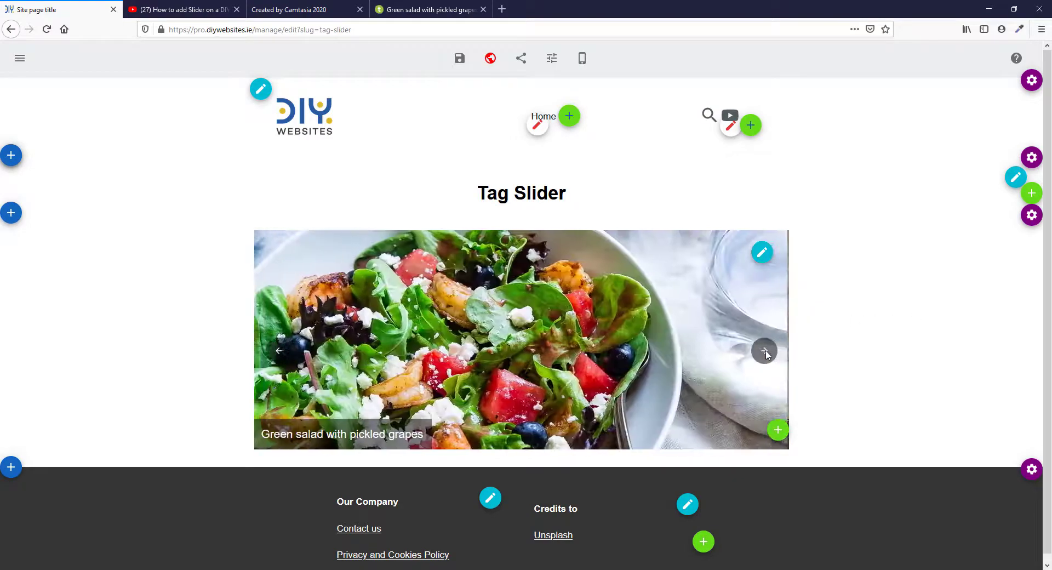
left_click(765, 350)
left_click(765, 351)
left_click(765, 351)
left_click(765, 350)
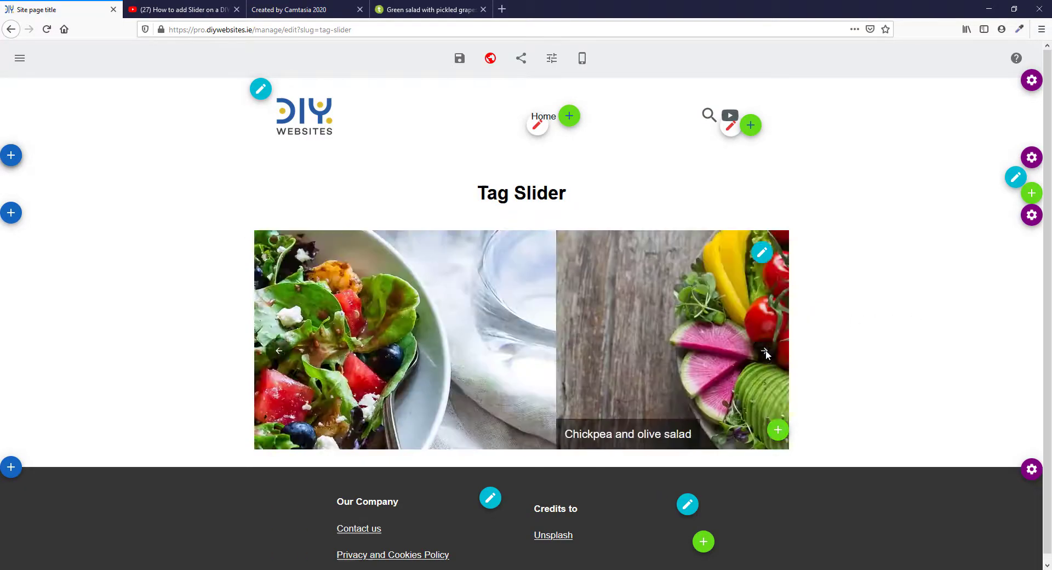
left_click(765, 351)
left_click(765, 350)
left_click(765, 351)
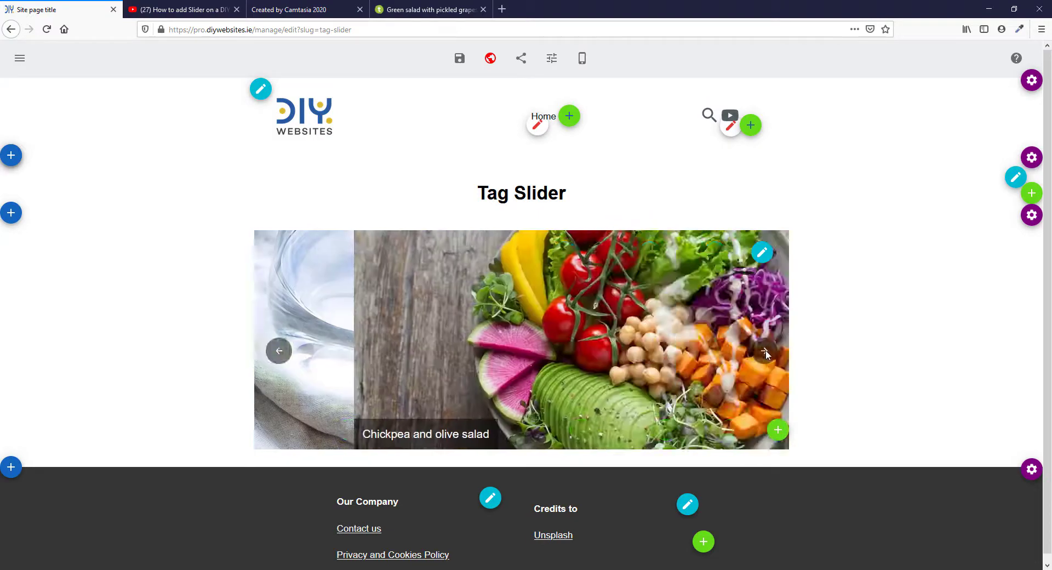
left_click(765, 351)
Step: Try two and then three slides per view in the Tag Slider settings, and close the settings
left_click(762, 252)
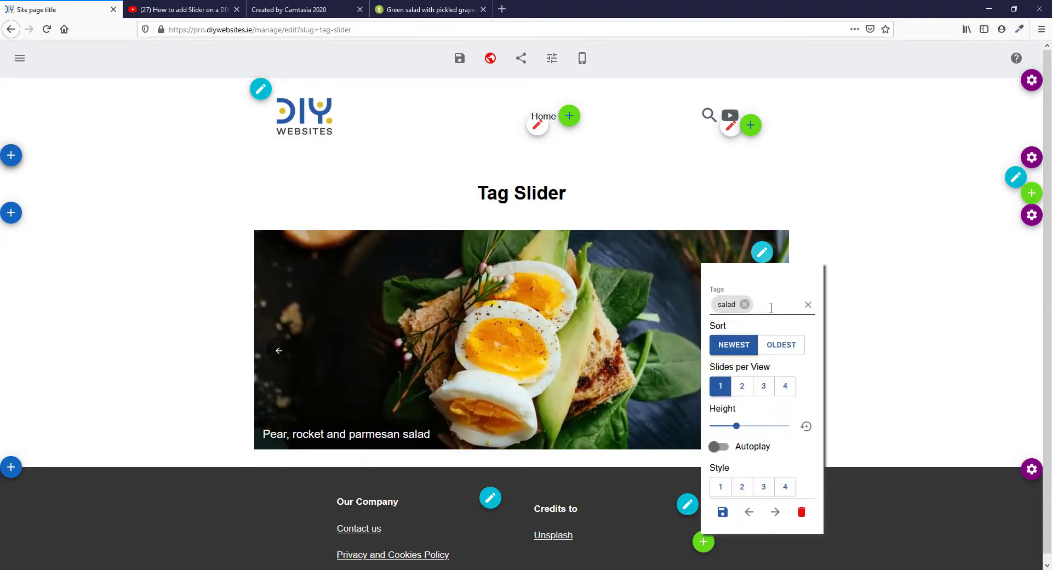
left_click(743, 387)
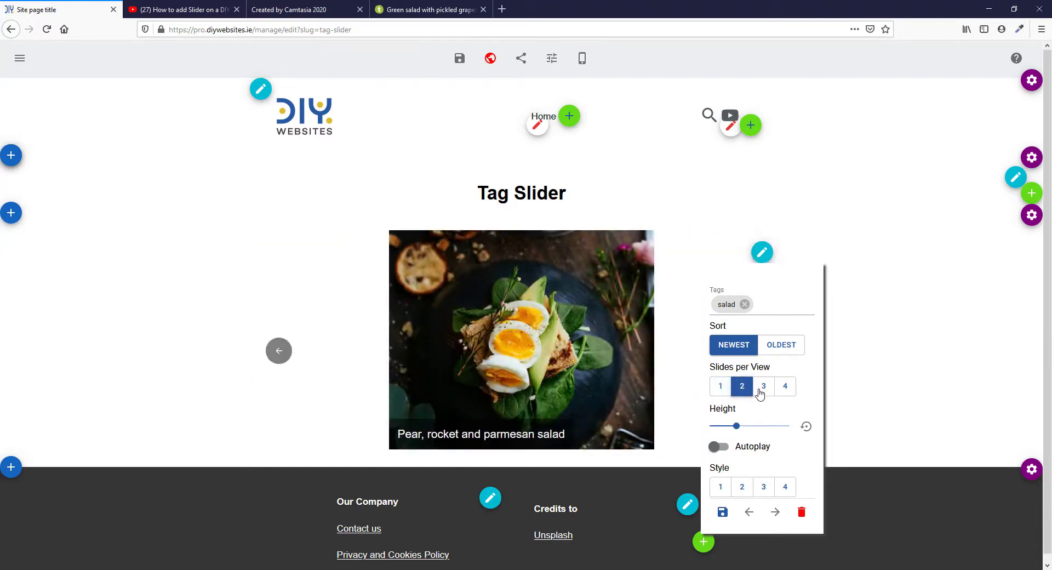
left_click(763, 386)
left_click(921, 359)
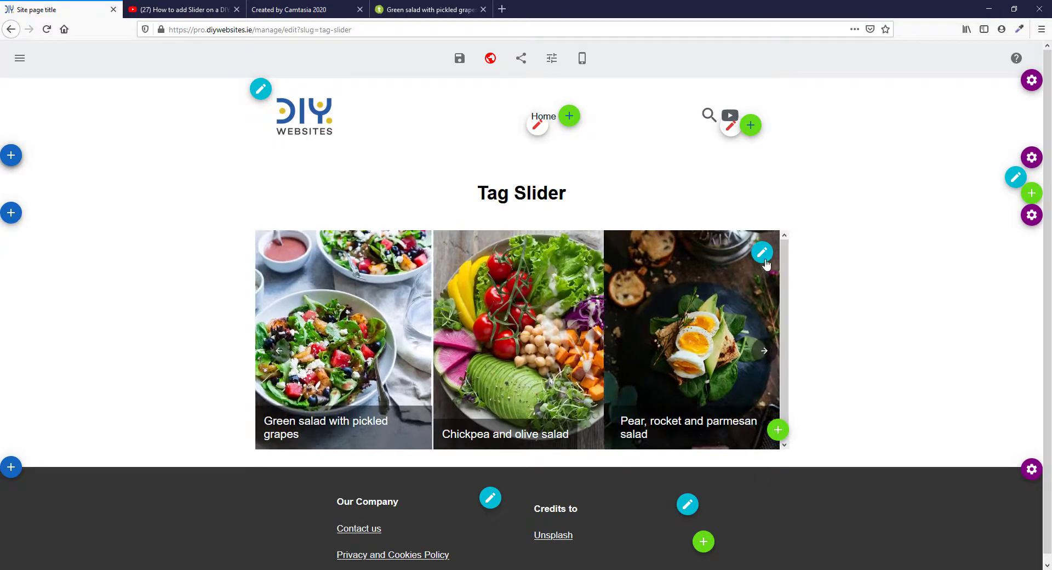
Step: Set the tag slider to two slides per view and page forward and back through the slides
left_click(765, 262)
left_click(742, 385)
left_click(976, 294)
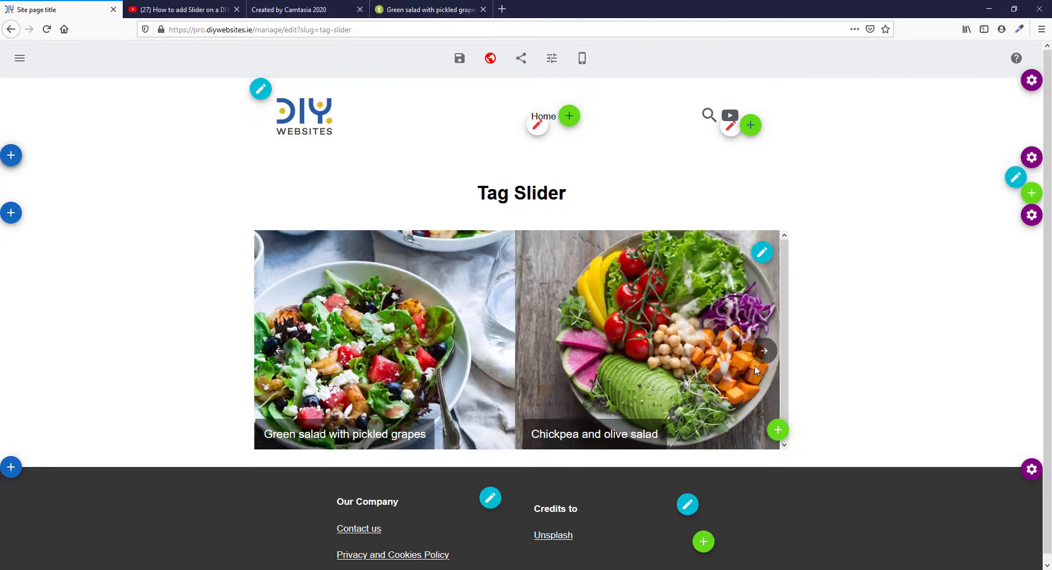
left_click(764, 351)
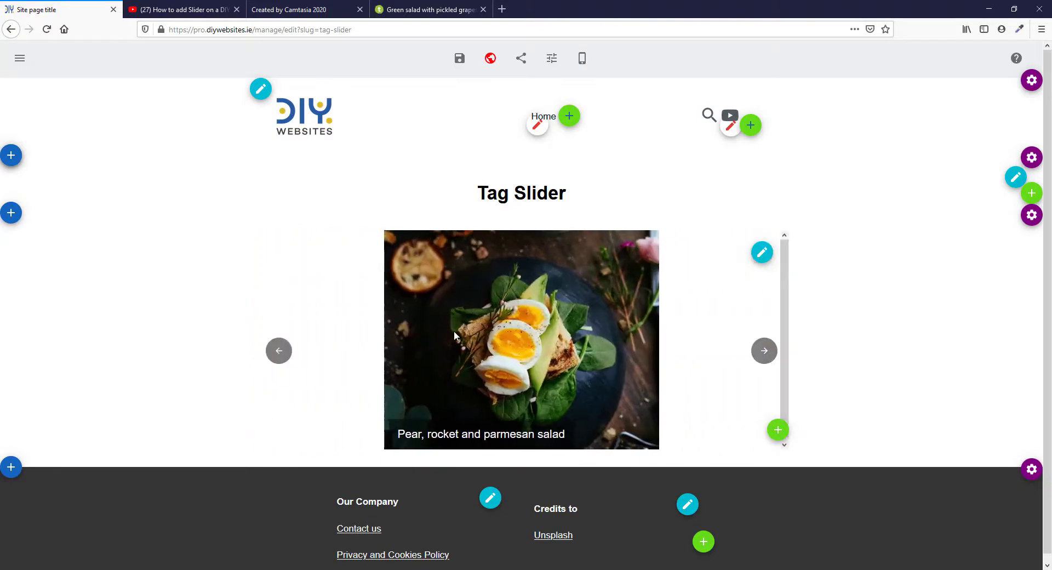
left_click(279, 350)
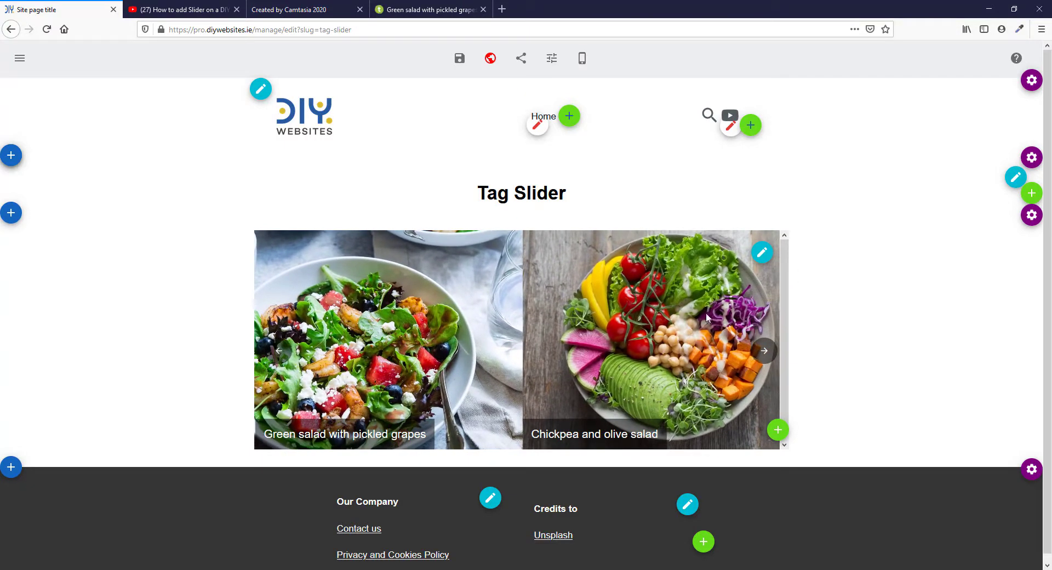
Step: Set the tag slider to four slides per view and close its settings
left_click(762, 253)
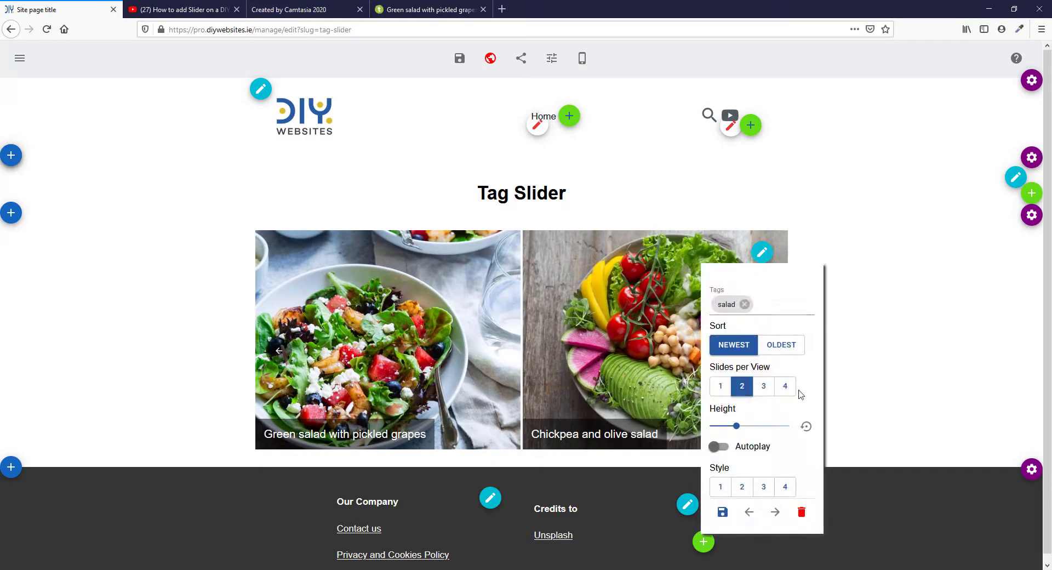
left_click(780, 385)
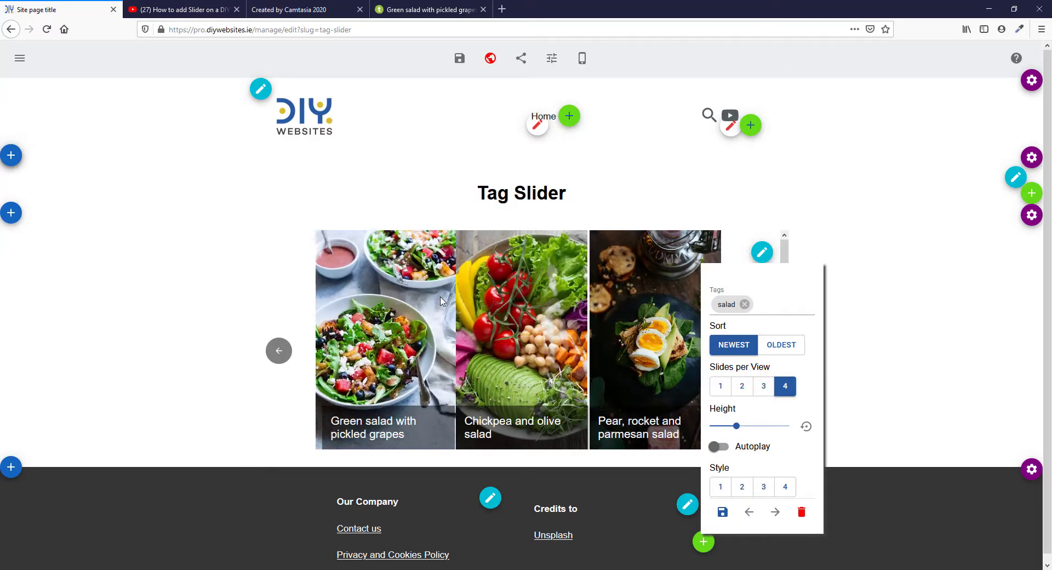
left_click(986, 294)
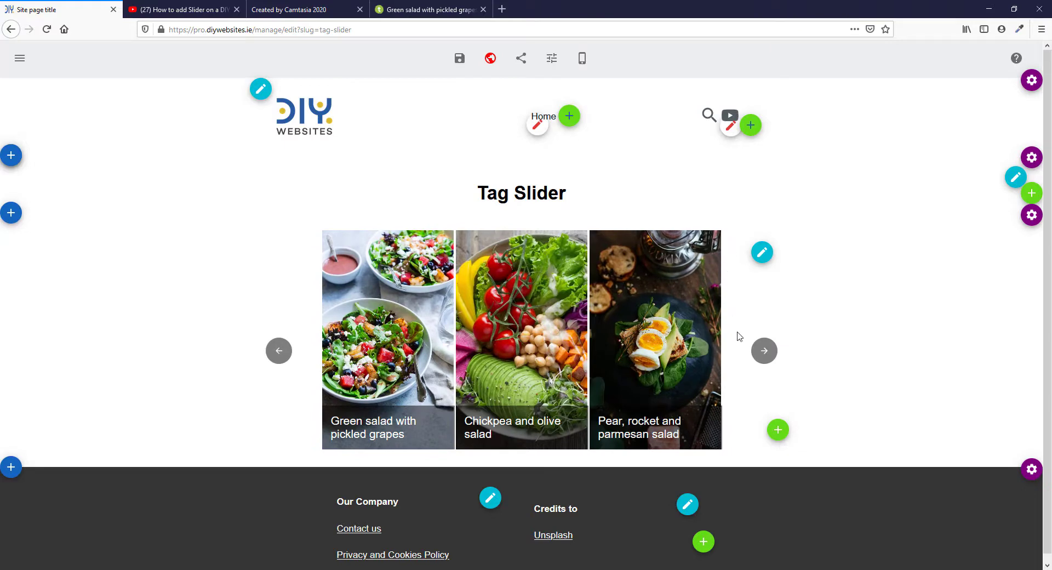
Step: Set the tag slider to one slide per view and try caption styles 2, 3 and 4 before choosing style 1
left_click(761, 252)
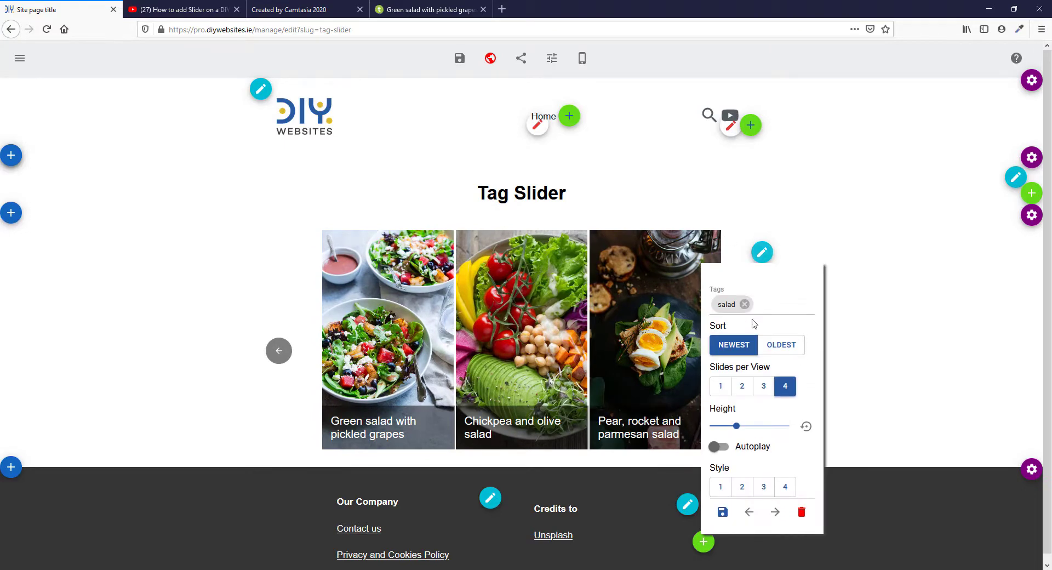
left_click(722, 387)
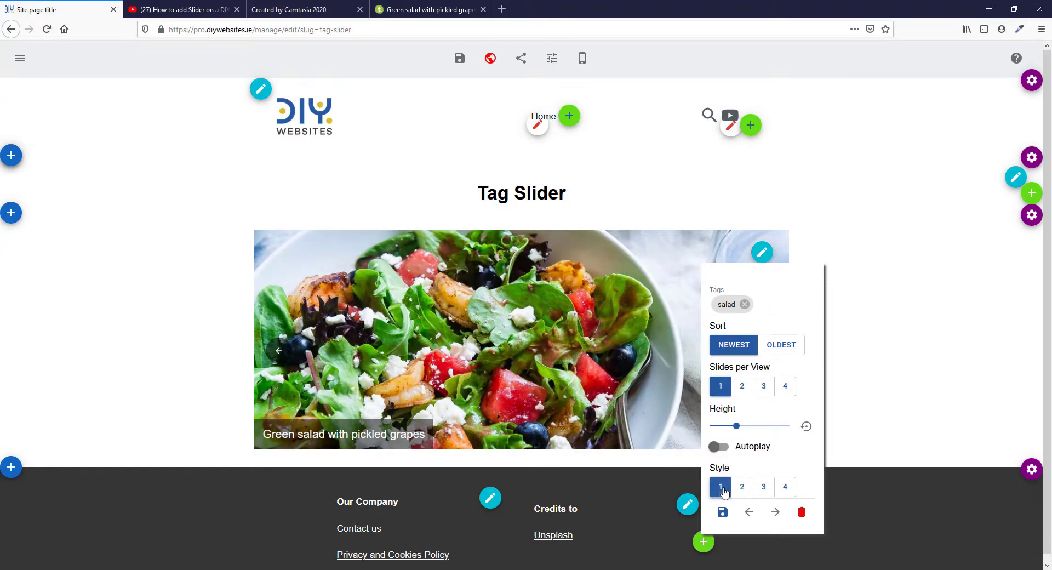
left_click(742, 489)
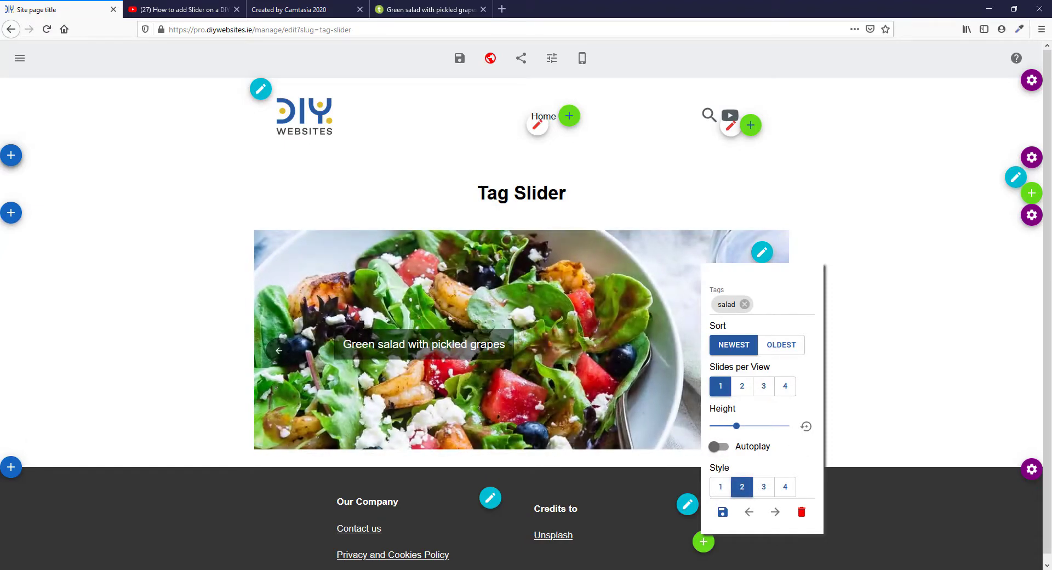
left_click(766, 487)
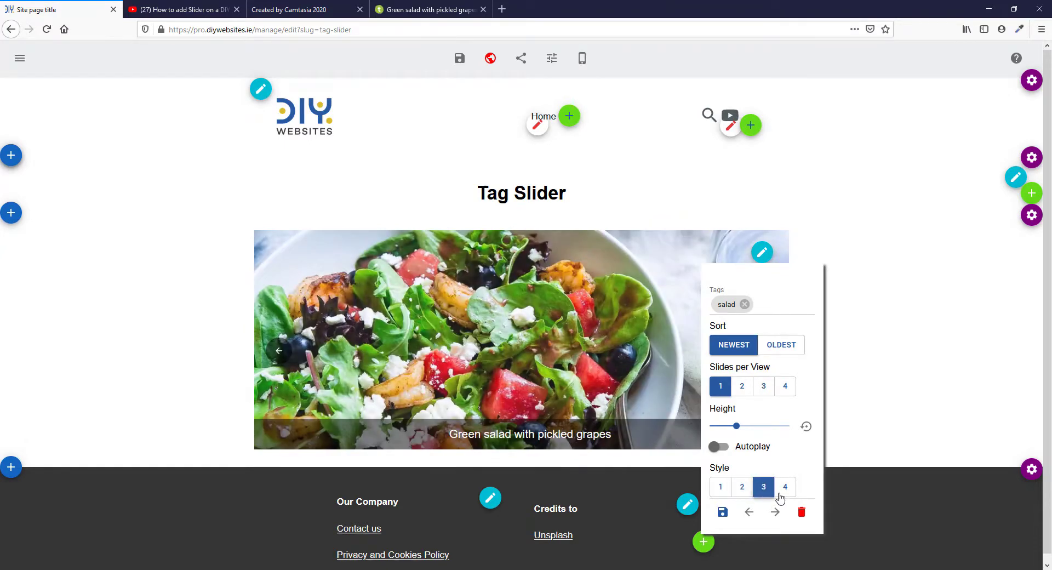
left_click(785, 487)
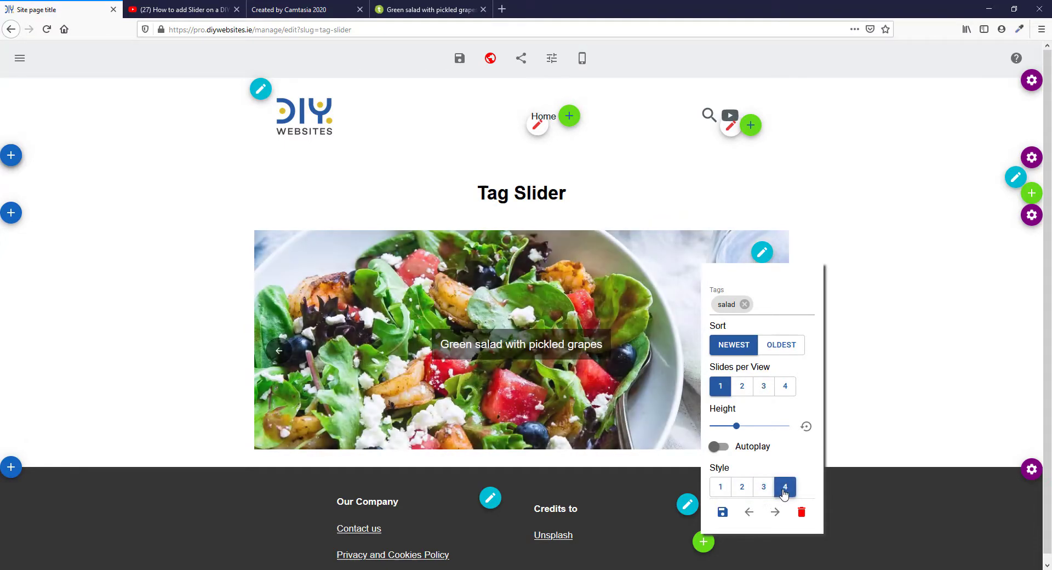
left_click(720, 486)
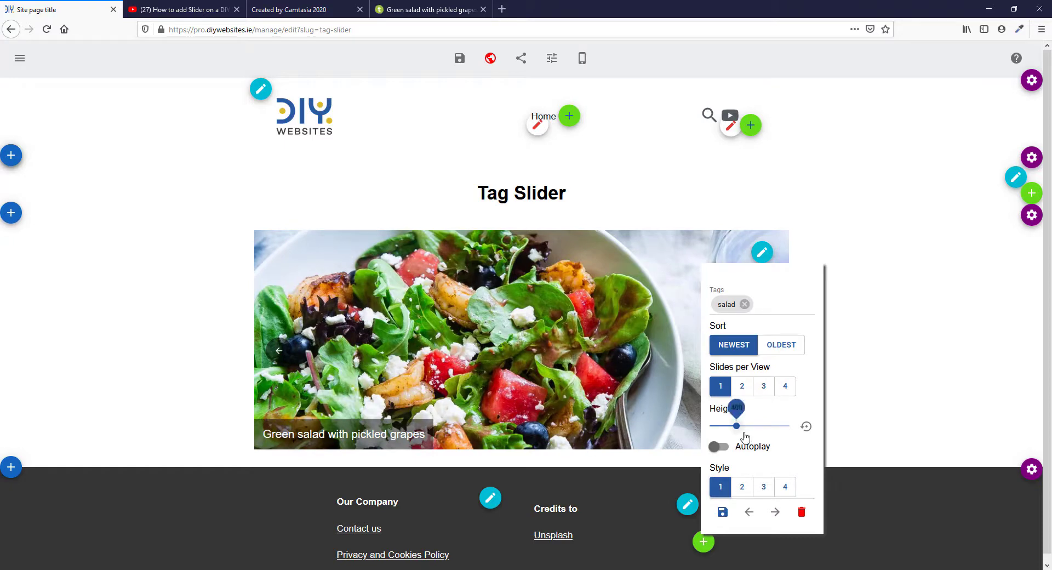
Step: Turn on autoplay for the tag slider and page back through its slides
left_click(719, 447)
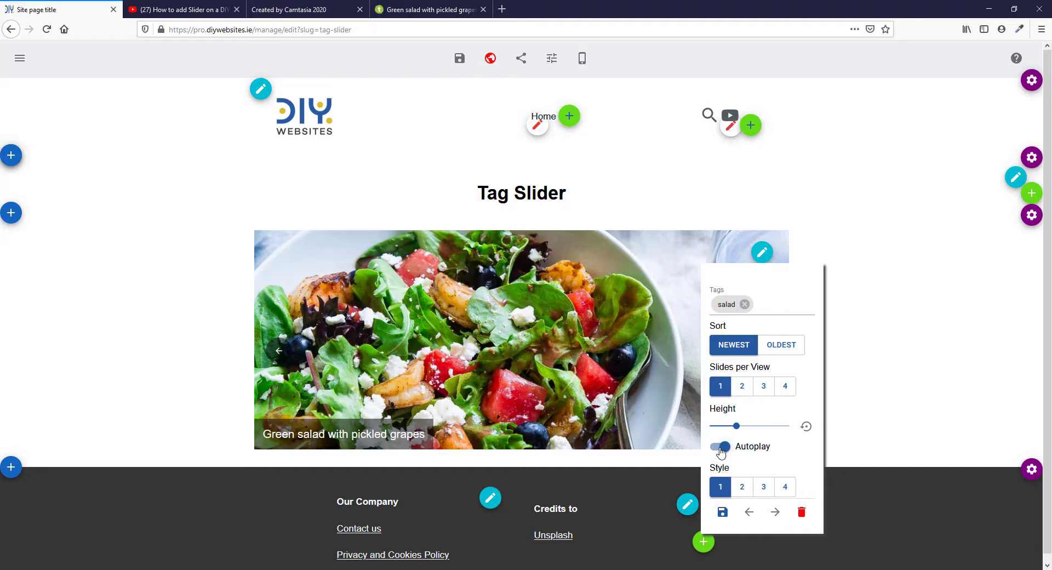
left_click(276, 351)
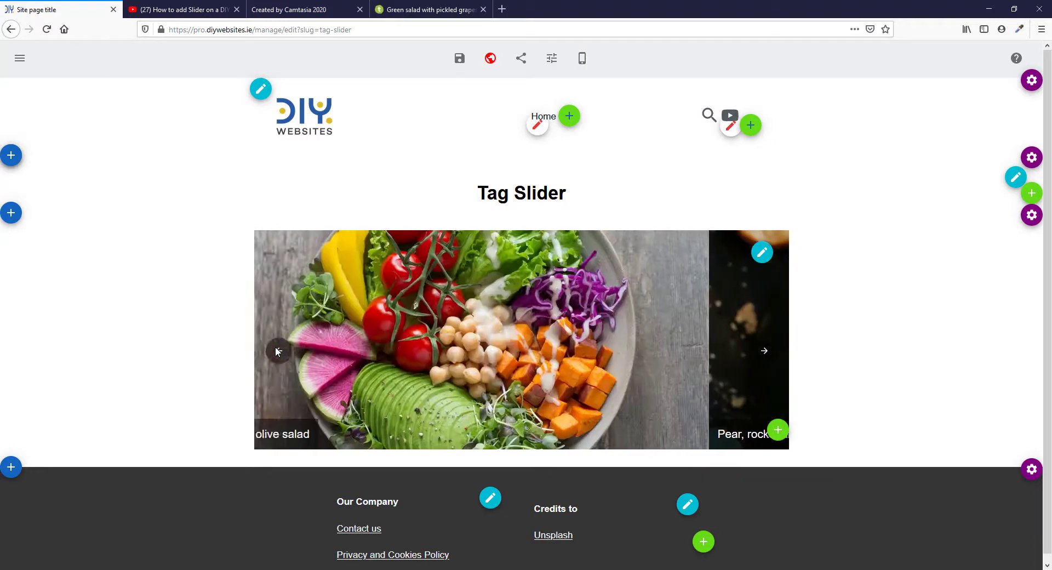
left_click(276, 351)
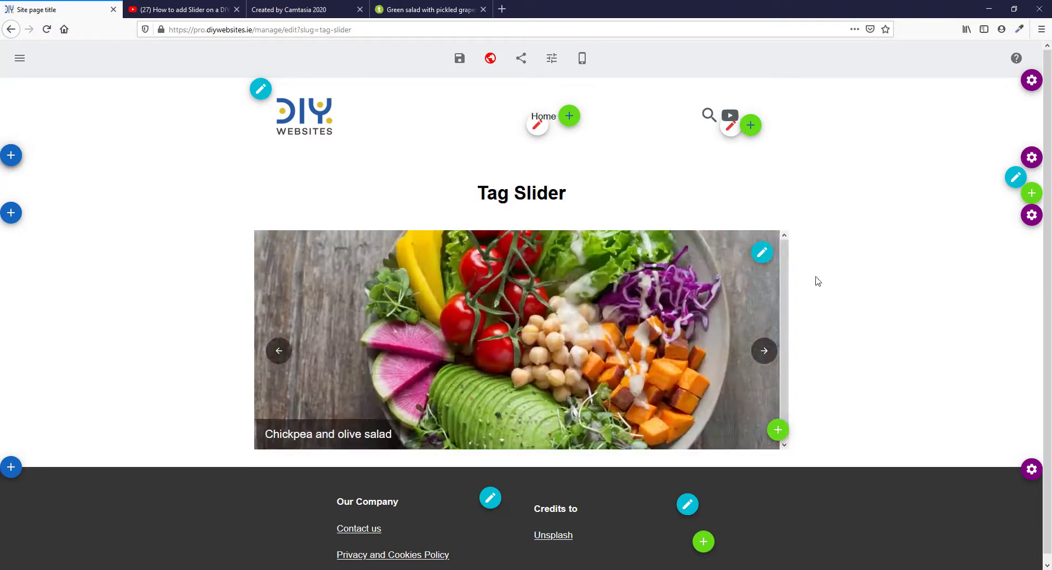
Step: Try sorting the tag slider by oldest, restore the newest order, and close its settings
left_click(759, 253)
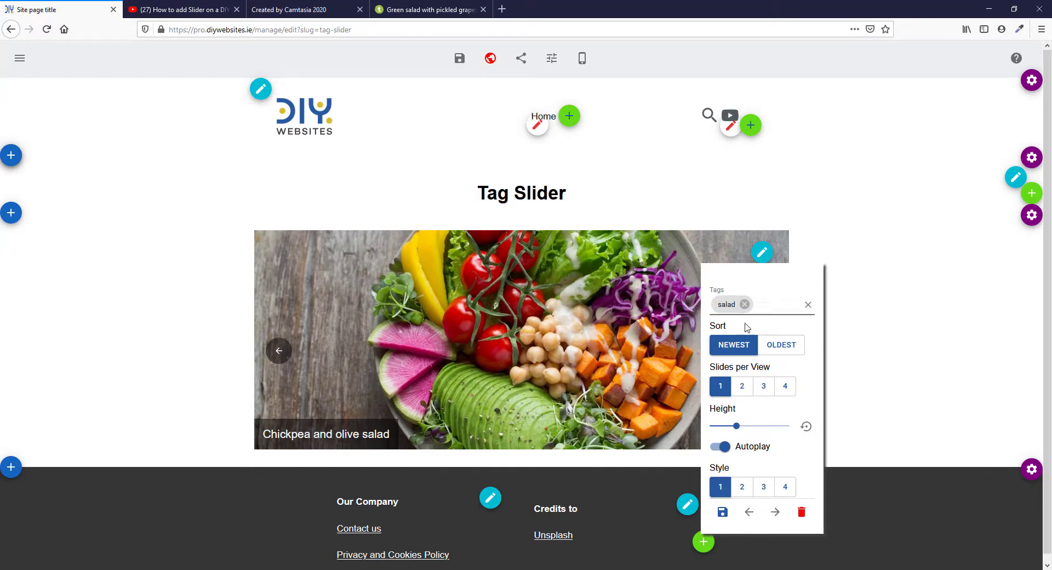
left_click(781, 346)
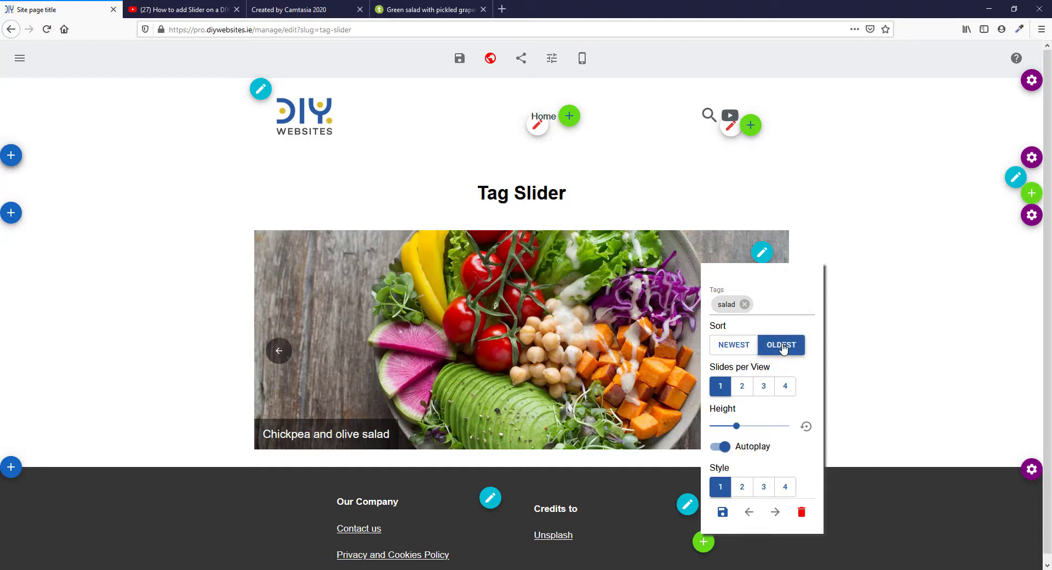
left_click(736, 347)
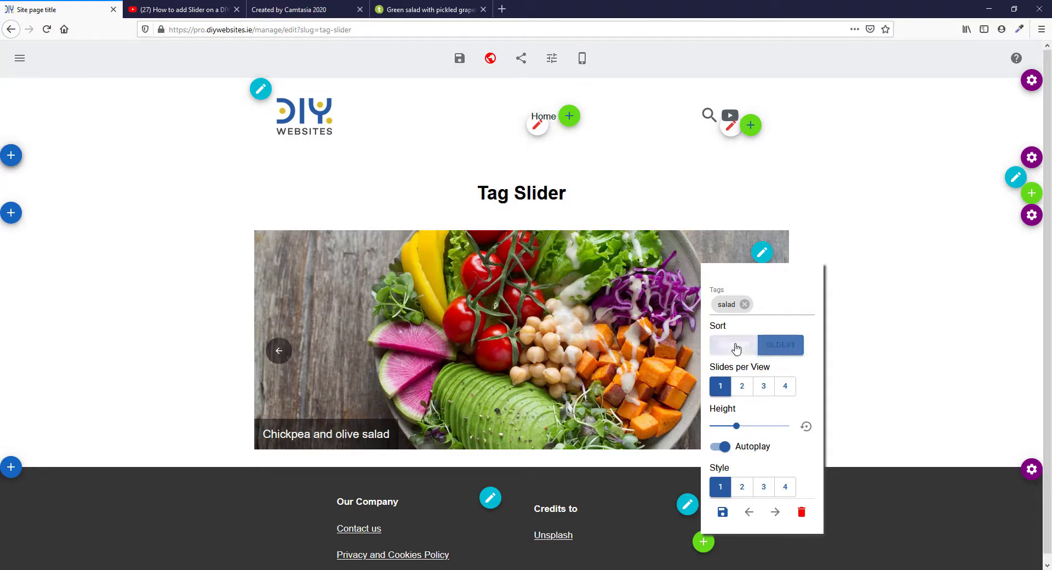
left_click(904, 336)
Step: Page forward repeatedly through the tag slider's slides and save the Tag Slider page
left_click(764, 351)
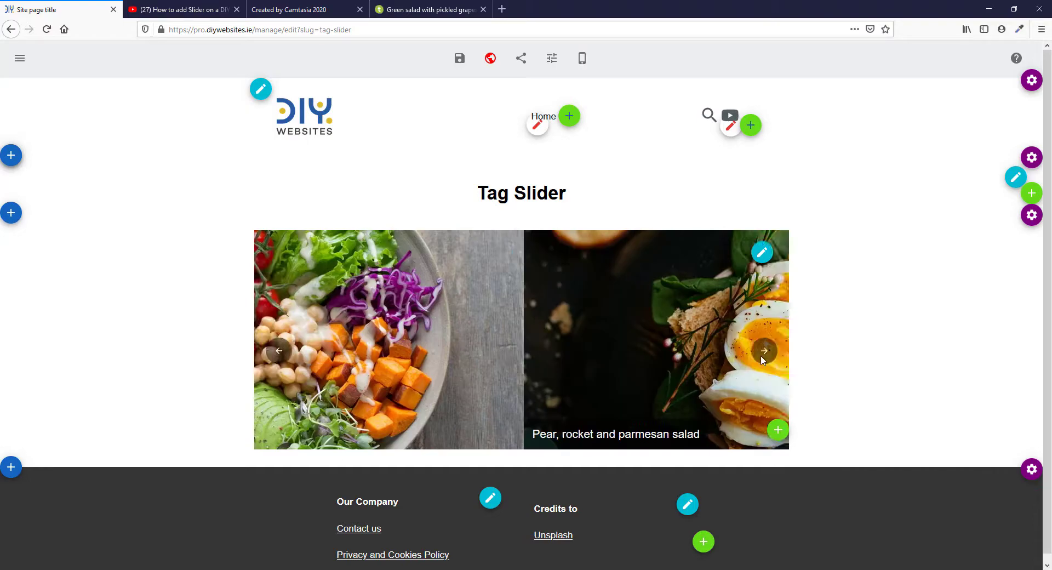
left_click(763, 352)
left_click(764, 351)
left_click(764, 351)
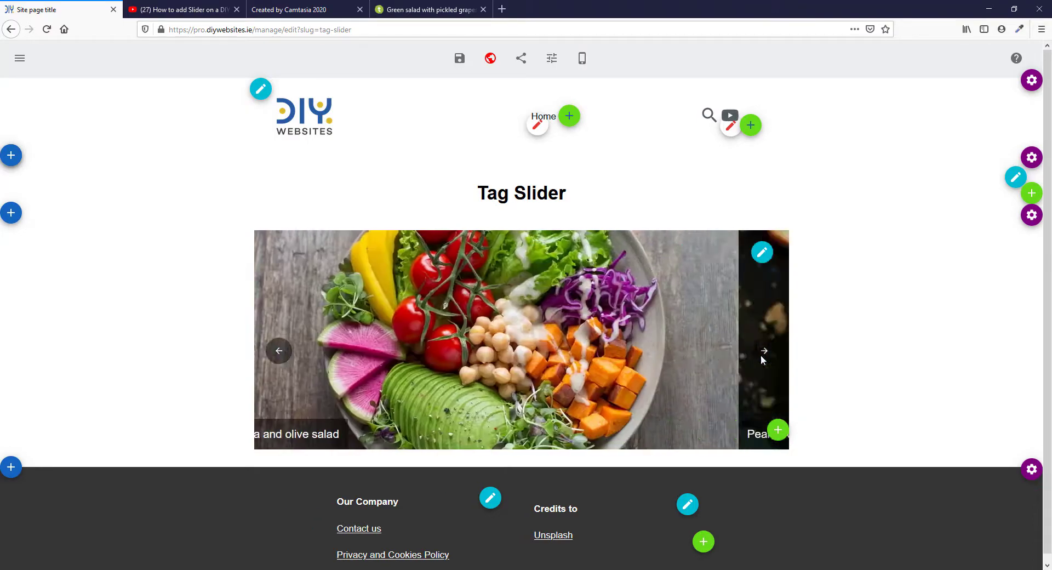
left_click(763, 351)
left_click(763, 351)
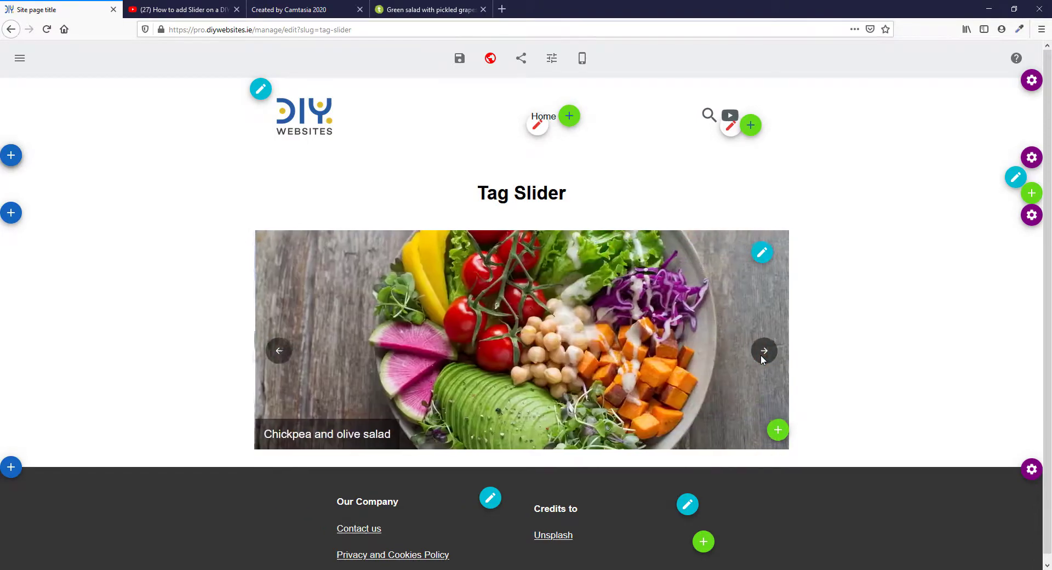
left_click(764, 352)
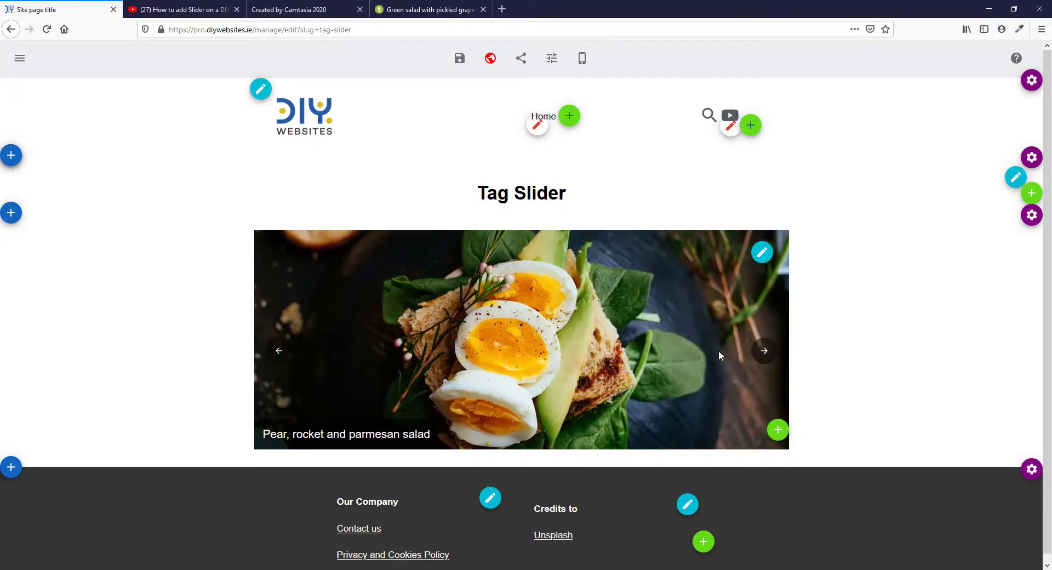
left_click(465, 70)
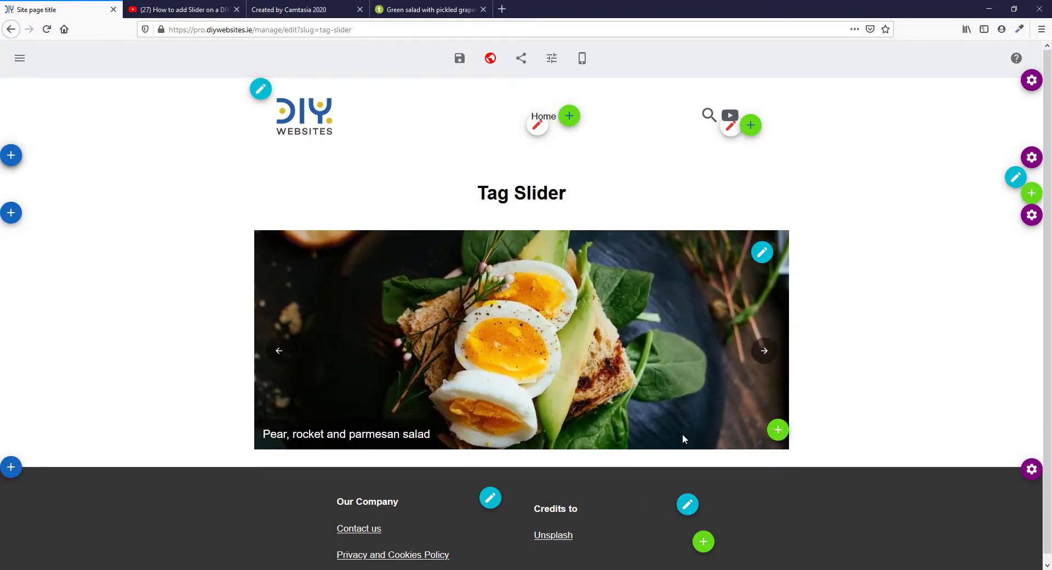
Step: Page forward through the saved tag slider to check its slides once more
left_click(765, 350)
left_click(765, 350)
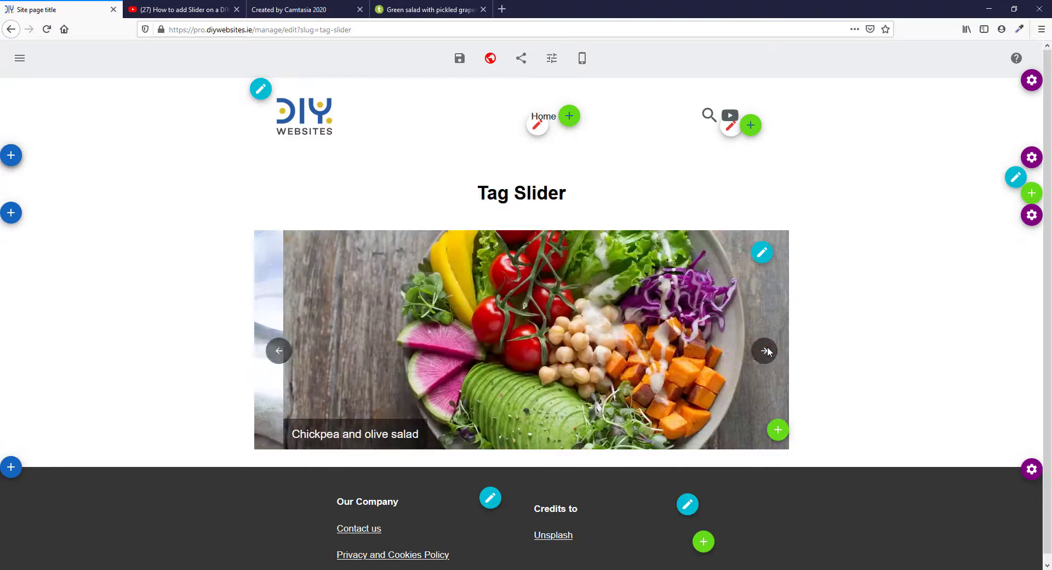
left_click(765, 351)
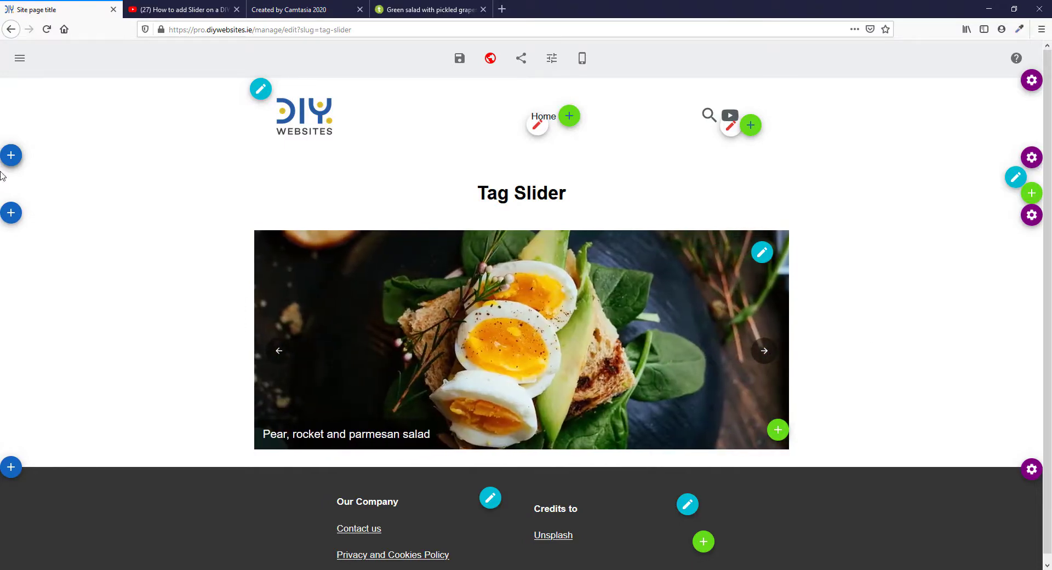
Step: Show the list of site pages and highlight the names of the three salad pages
left_click(31, 55)
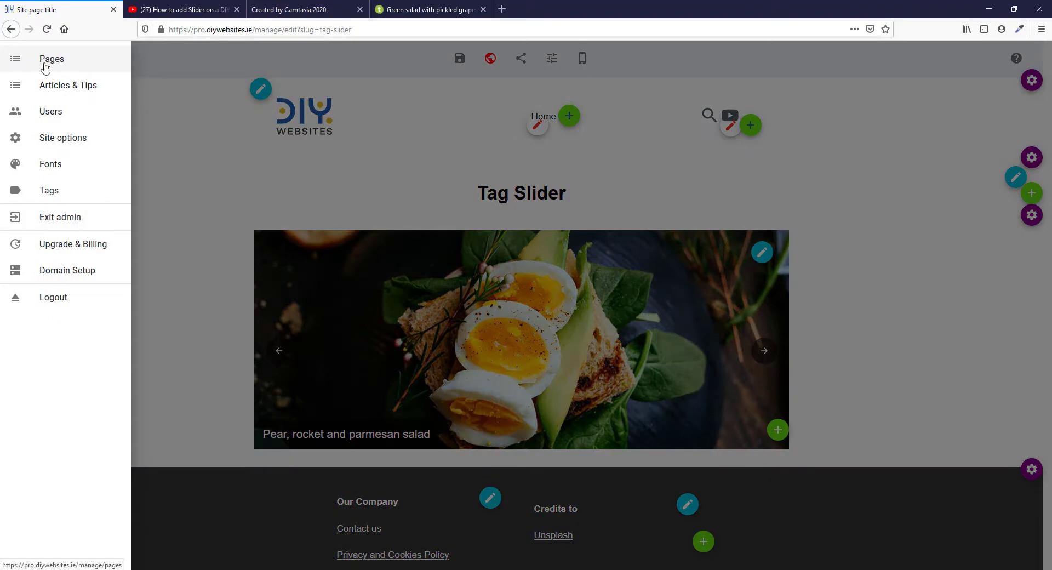
left_click(46, 66)
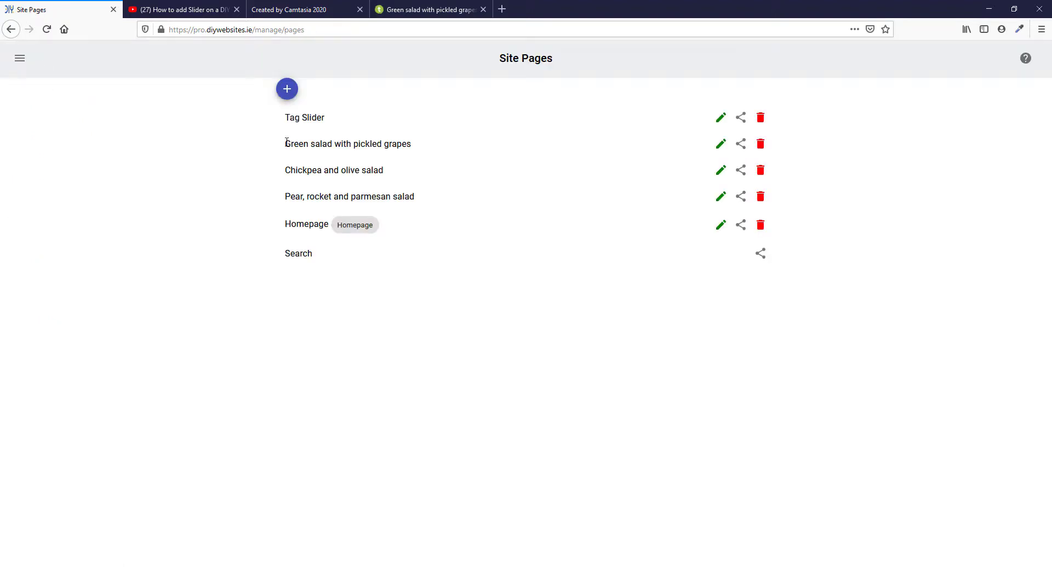
left_click_drag(303, 144, 446, 143)
left_click_drag(281, 175, 384, 181)
left_click_drag(291, 196, 490, 195)
left_click(491, 194)
left_click_drag(294, 149, 408, 144)
left_click_drag(304, 169, 369, 183)
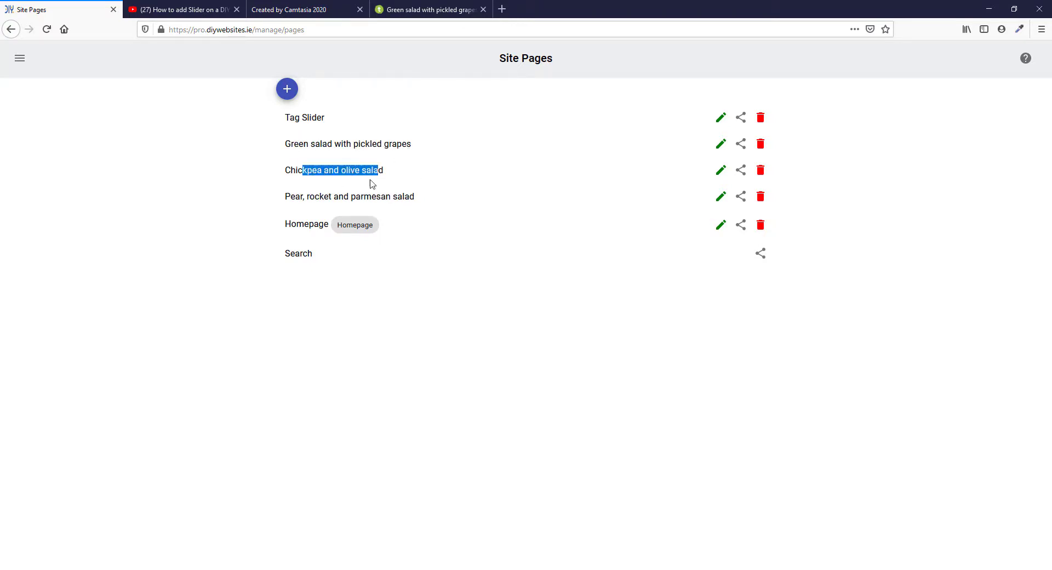
left_click_drag(300, 197, 418, 205)
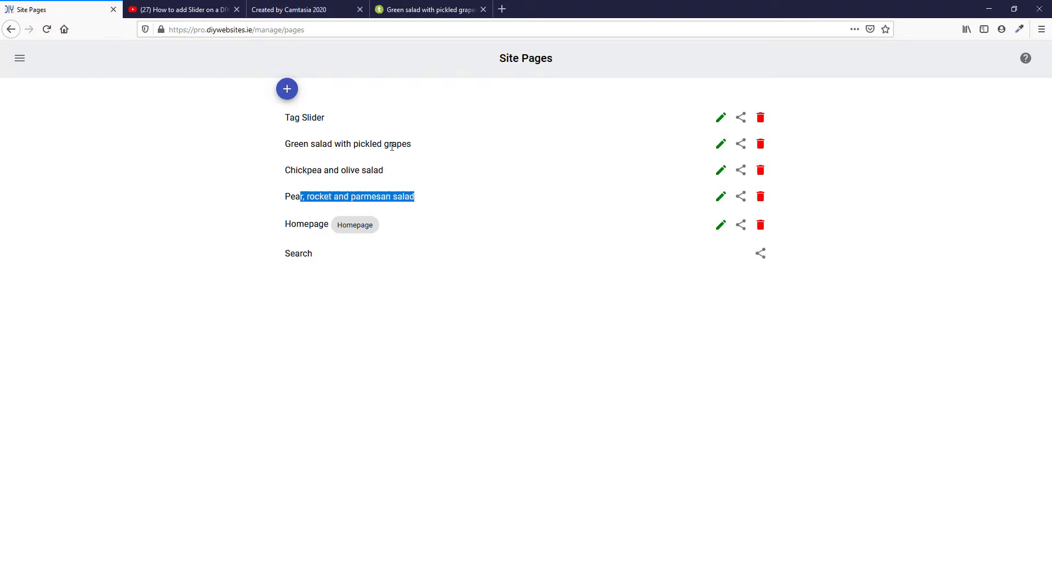
Step: Start a new page from the Blank page template, assign the salad tag and create a soup tag for it
left_click(288, 90)
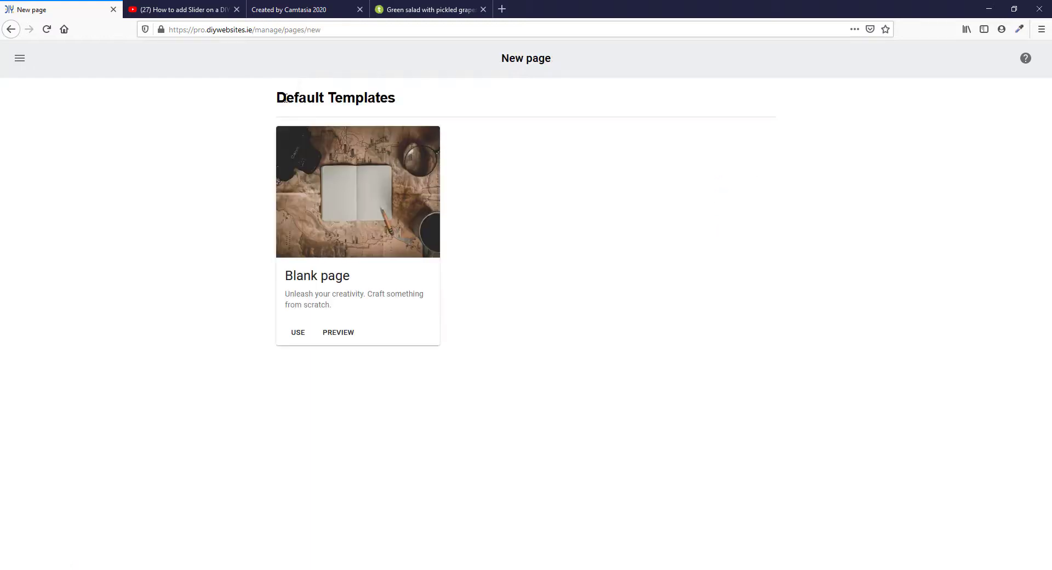
left_click(298, 332)
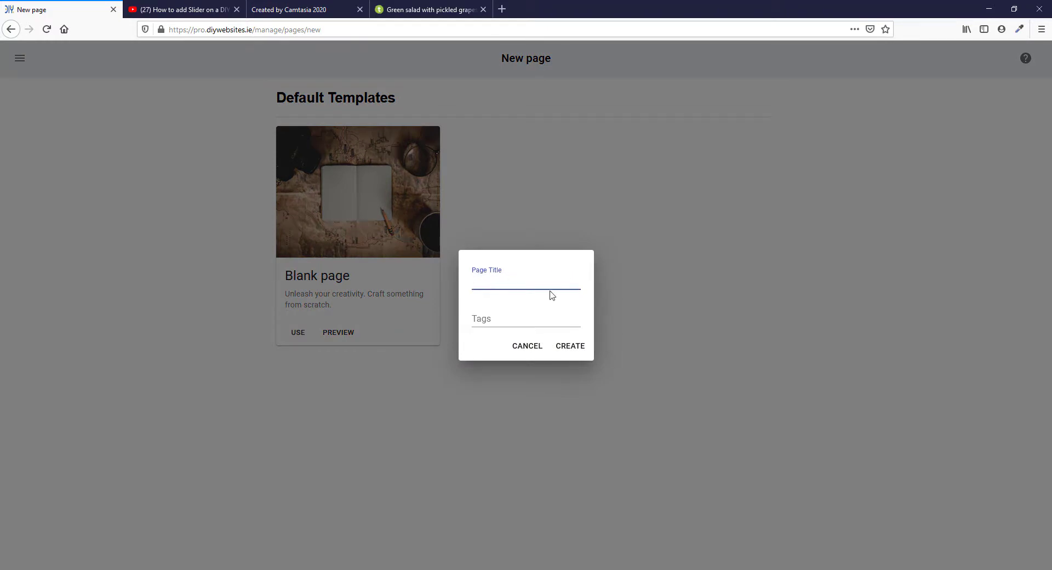
left_click(507, 318)
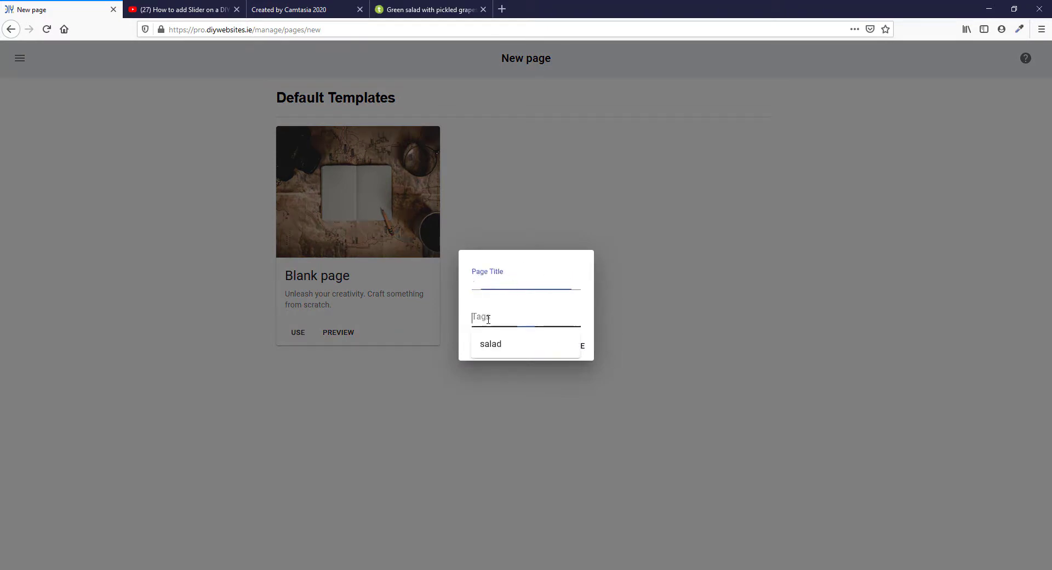
left_click(486, 345)
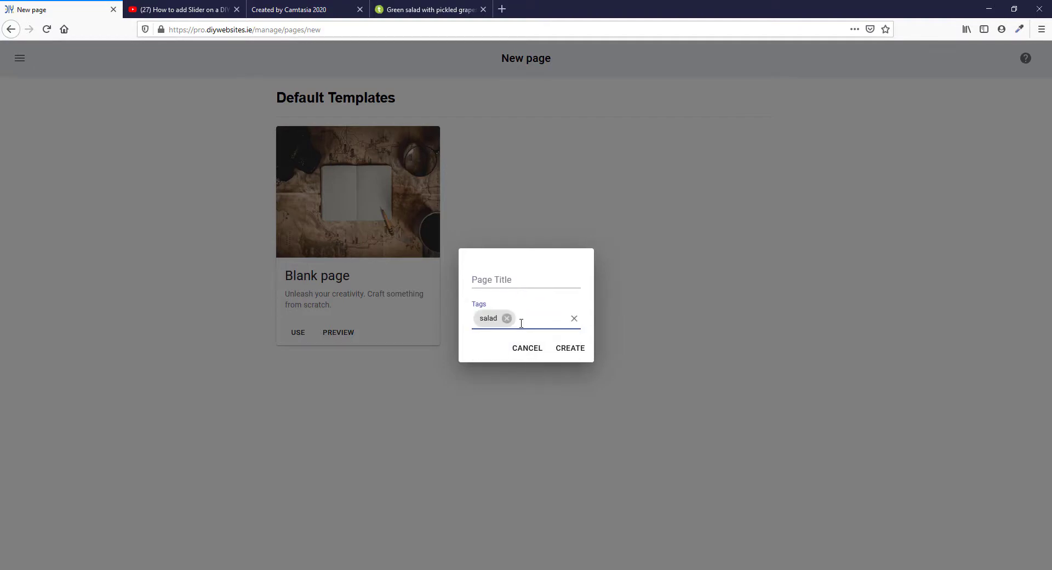
type("soup")
left_click(499, 348)
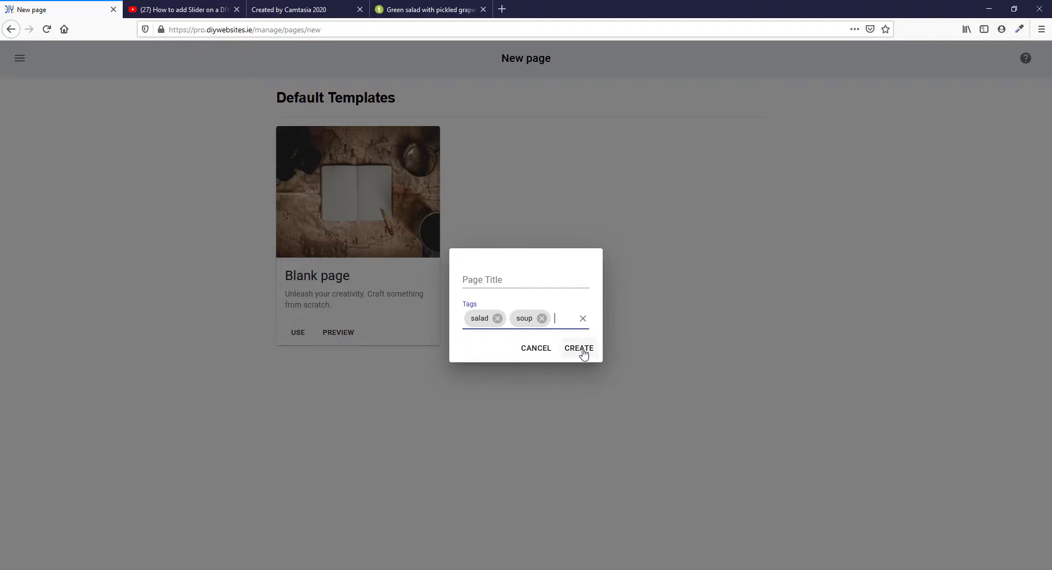
Step: Enter "MEnu" as the new page's title and cancel creating the page
left_click(489, 280)
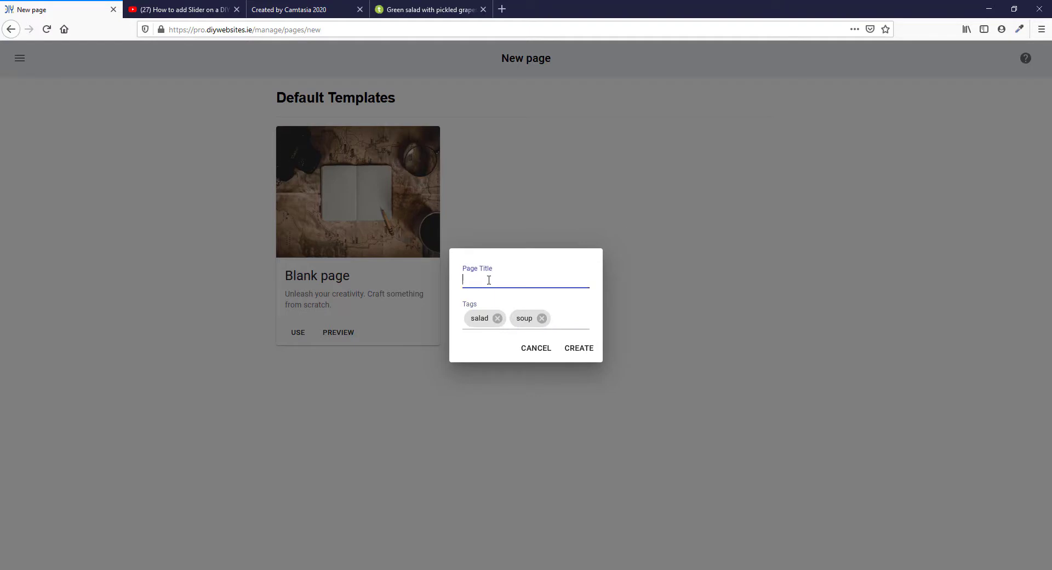
type("MEnu")
double_click(464, 280)
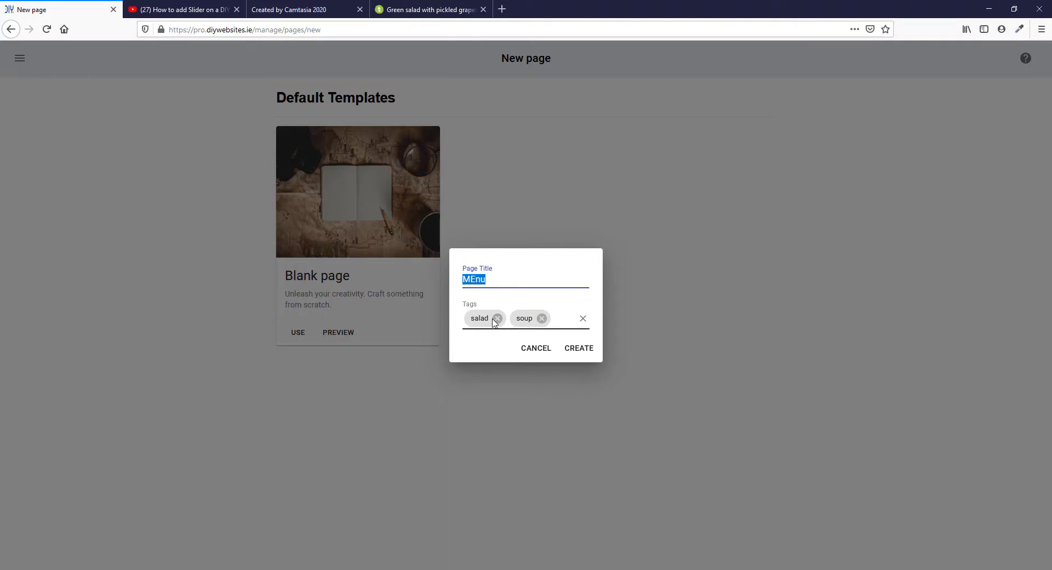
left_click(526, 350)
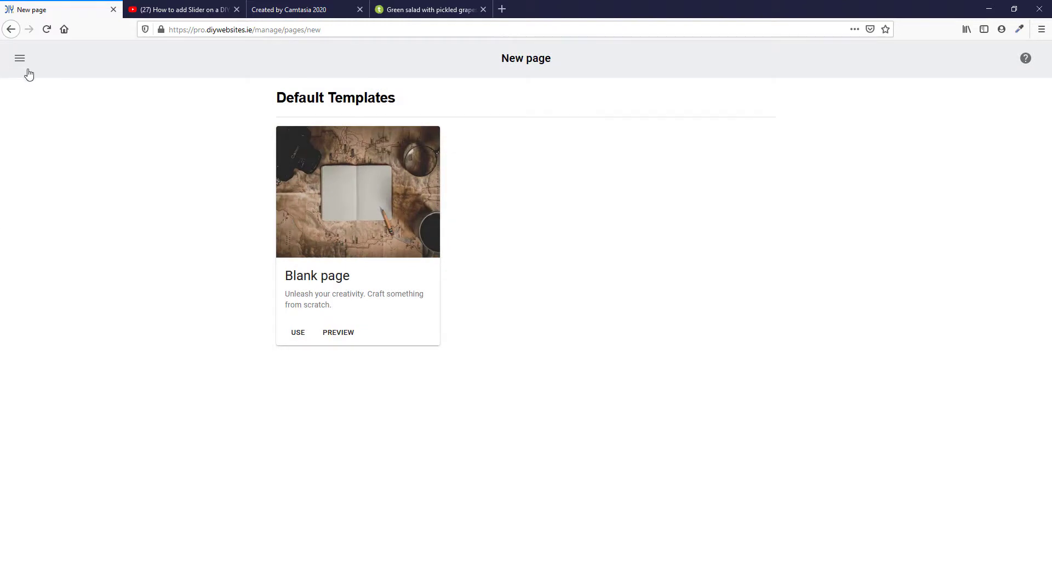
Step: Return to the site pages, edit the "Green salad with pickled grapes" page, and show its settings and SEO
left_click(25, 63)
left_click(63, 65)
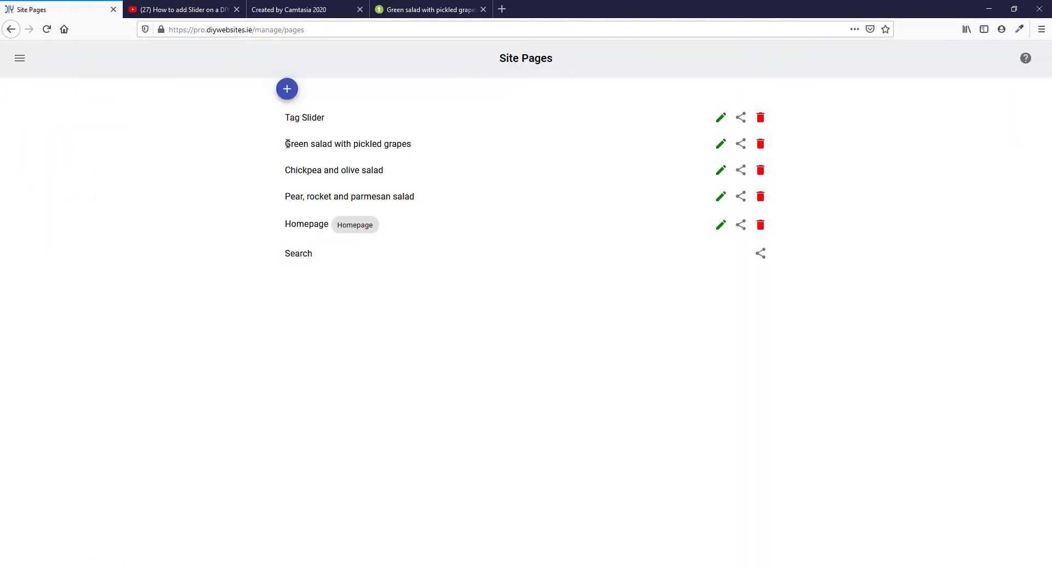
left_click_drag(287, 144, 425, 150)
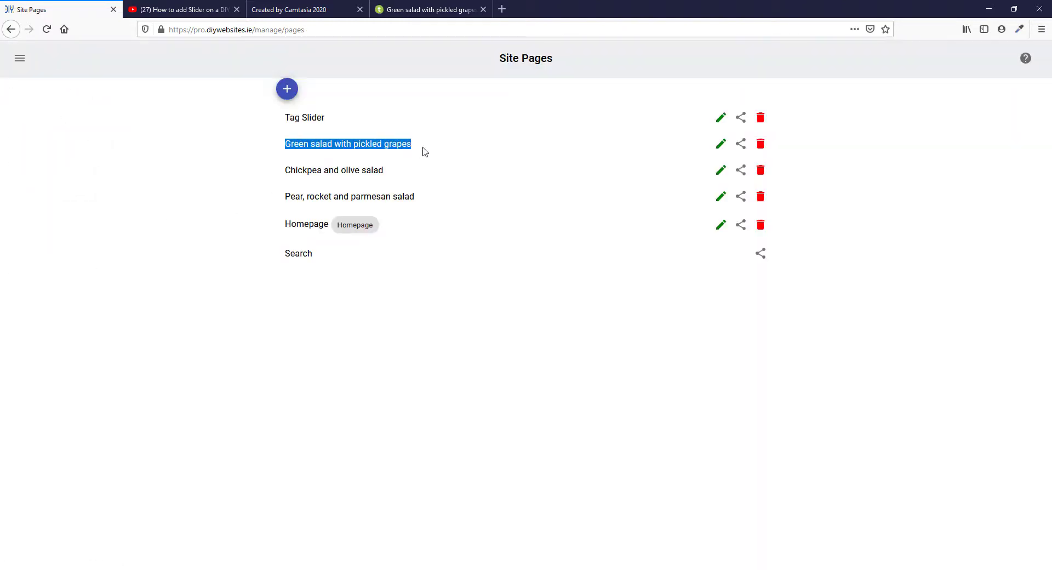
left_click(721, 145)
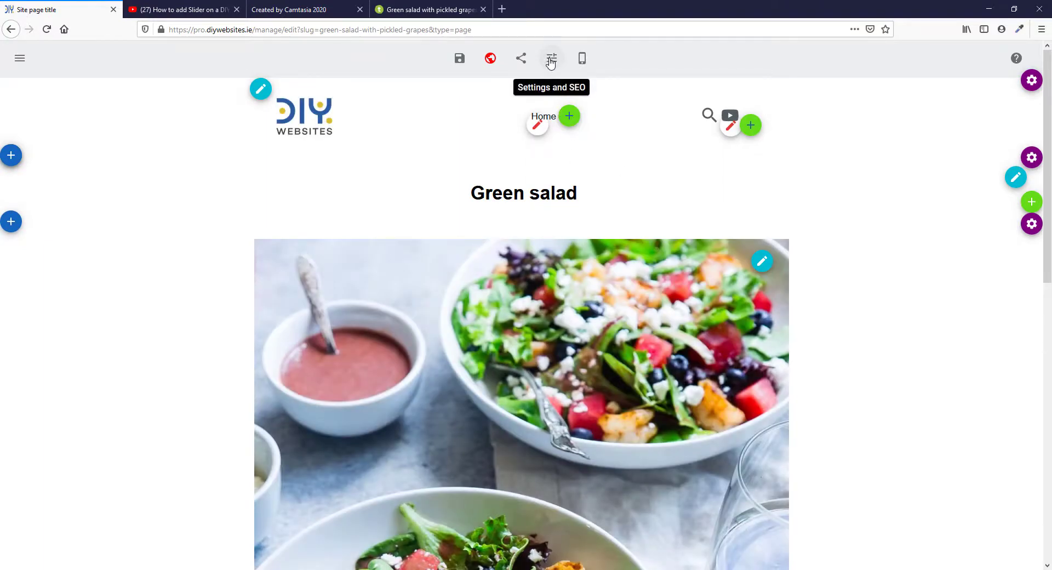
left_click(550, 61)
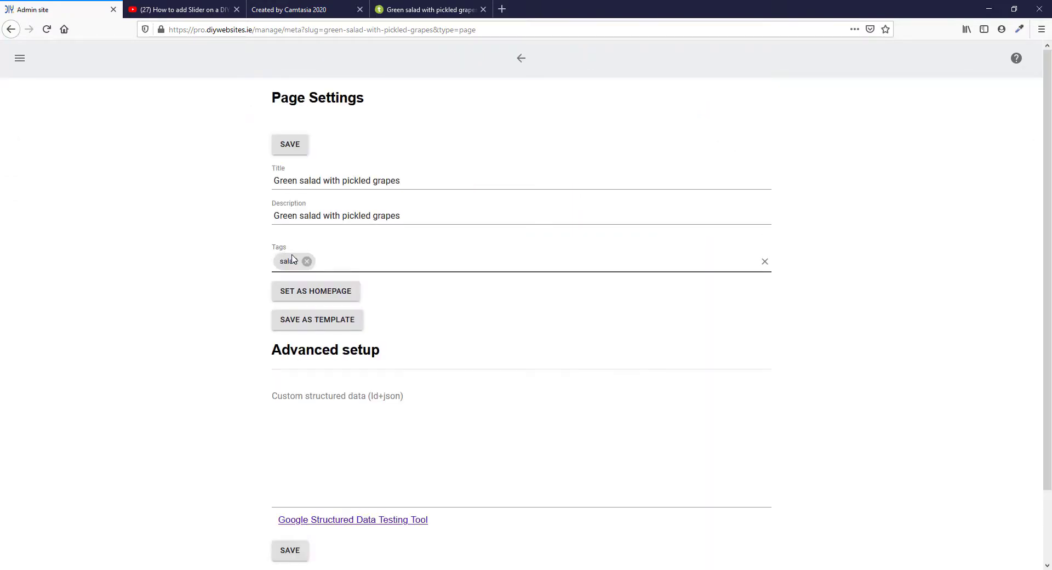
Step: Add the existing soup tag and a new tag "new one", save the page settings, and return to the page editor
left_click(344, 261)
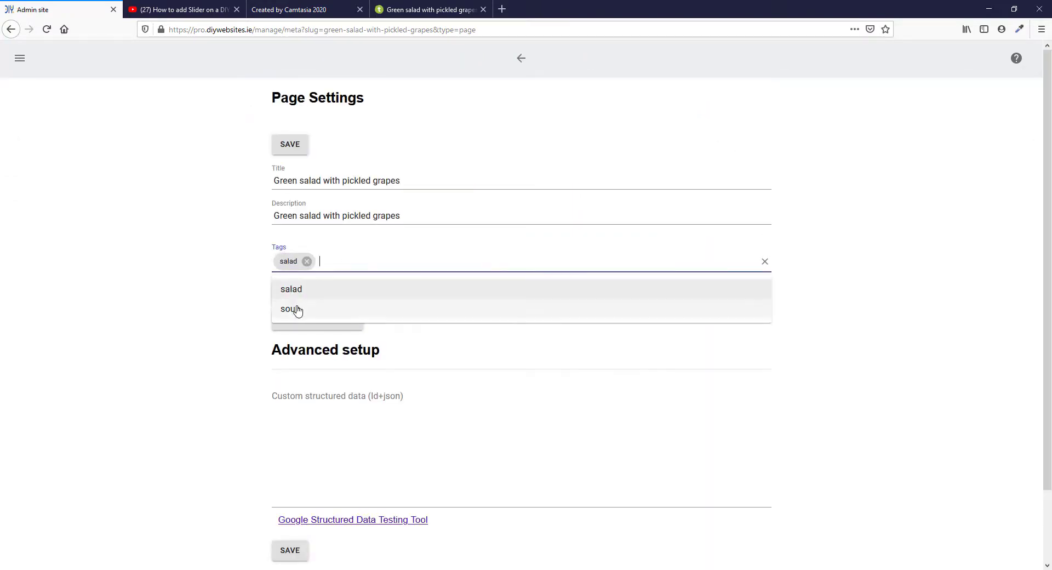
left_click(296, 309)
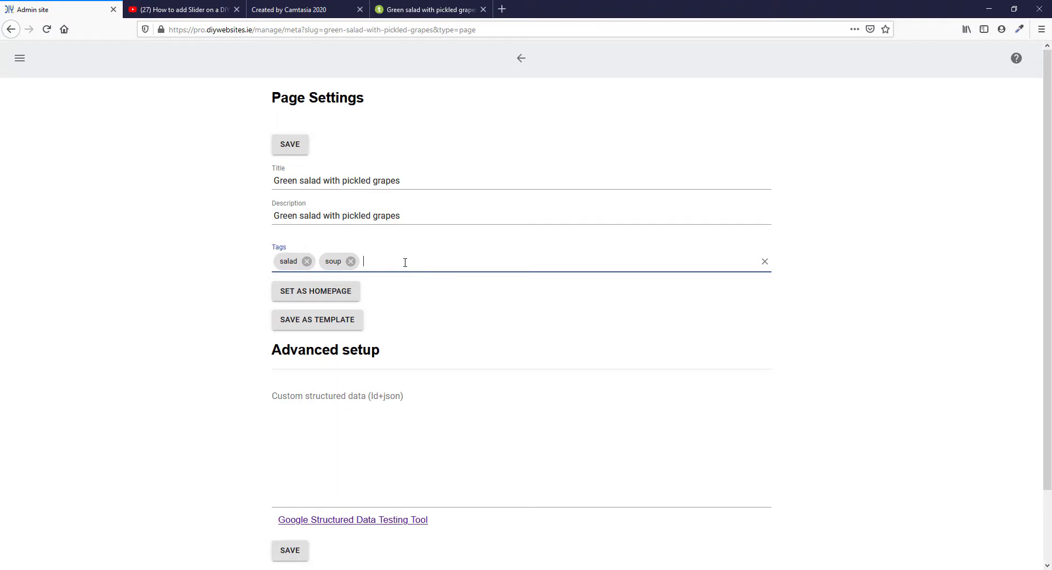
type("new")
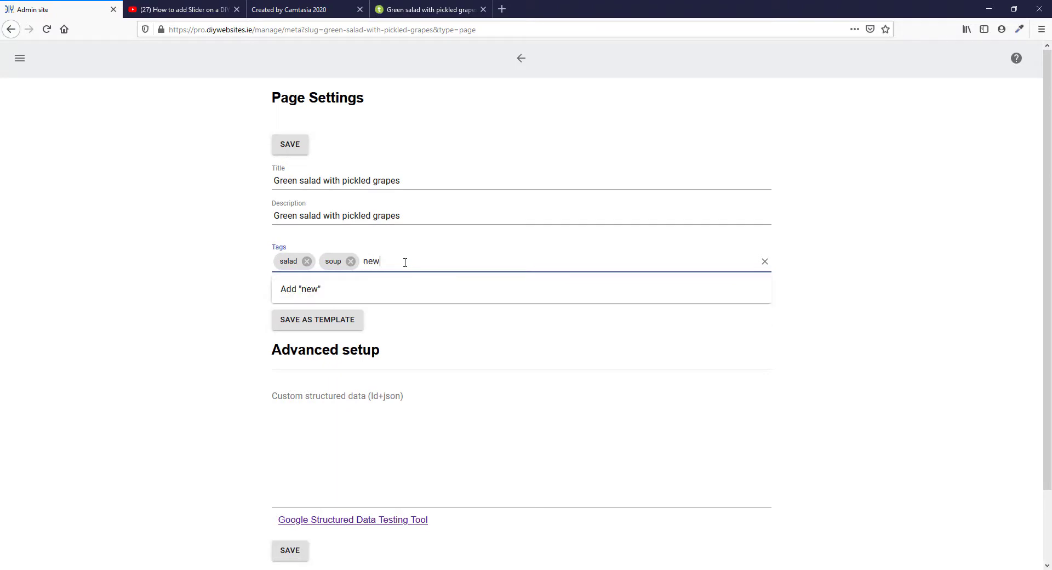
type(" one")
left_click(296, 294)
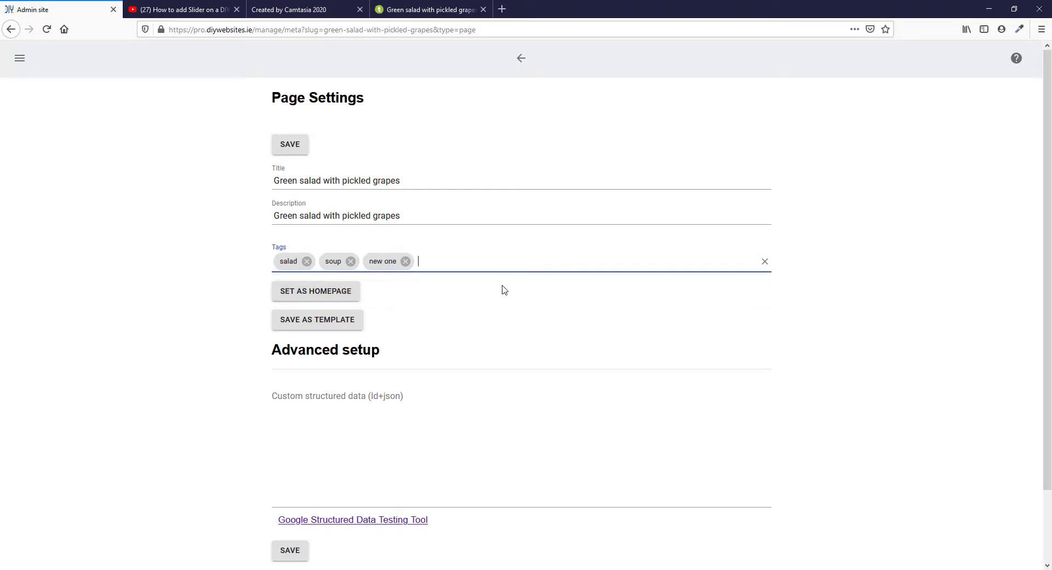
left_click(293, 150)
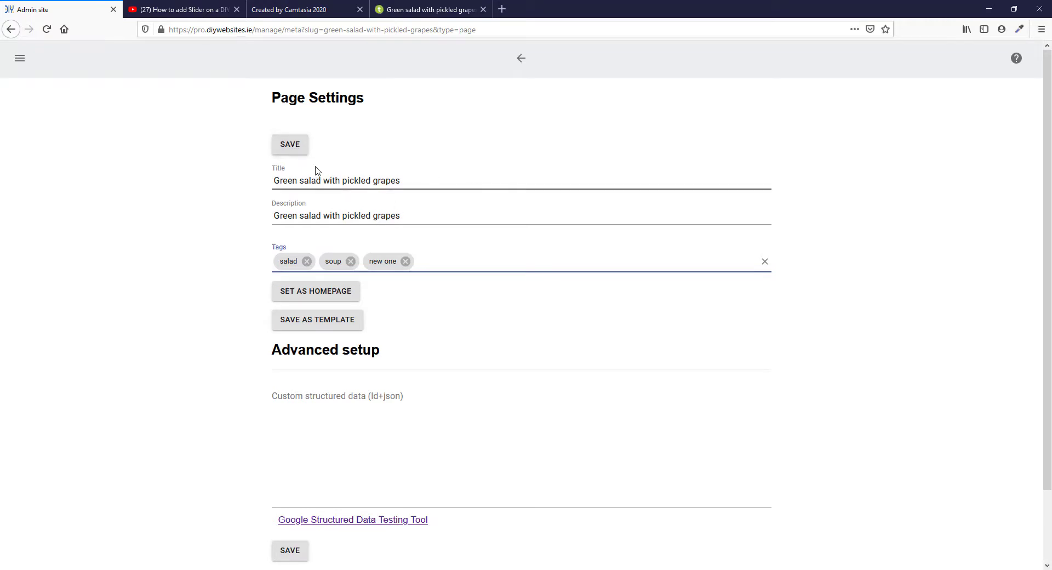
left_click(521, 59)
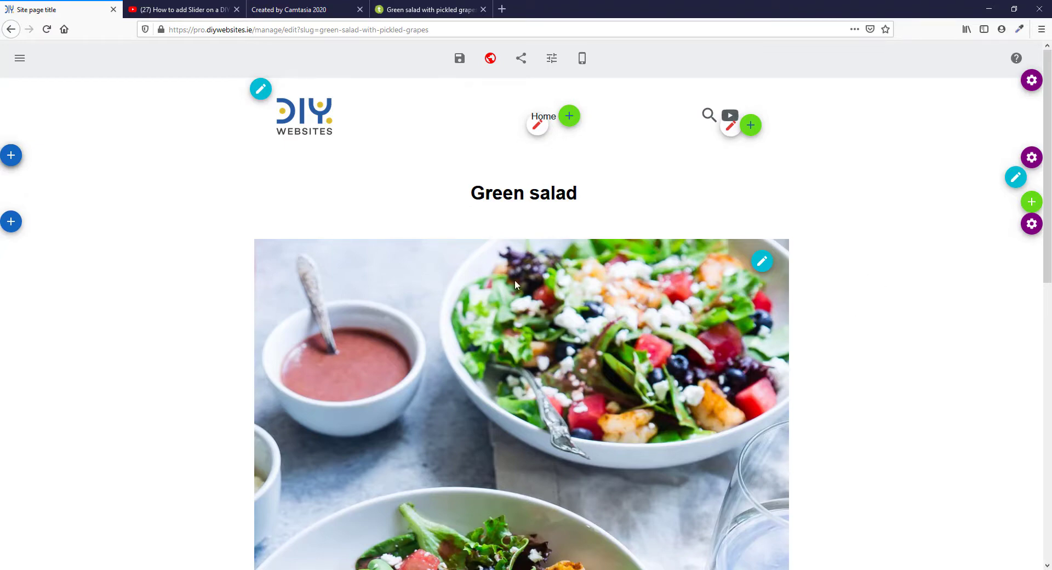
Step: Delete the image section below the "Green salad" heading and publish the page
scroll(521, 278, "down", 5)
scroll(603, 287, "up", 5)
scroll(602, 288, "down", 6)
scroll(650, 290, "up", 3)
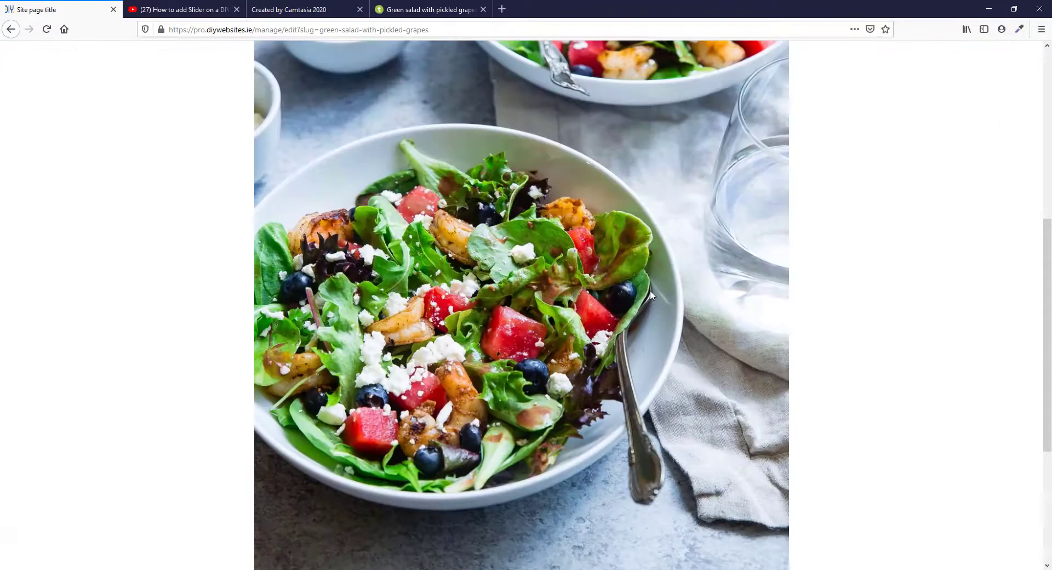
scroll(650, 290, "up", 5)
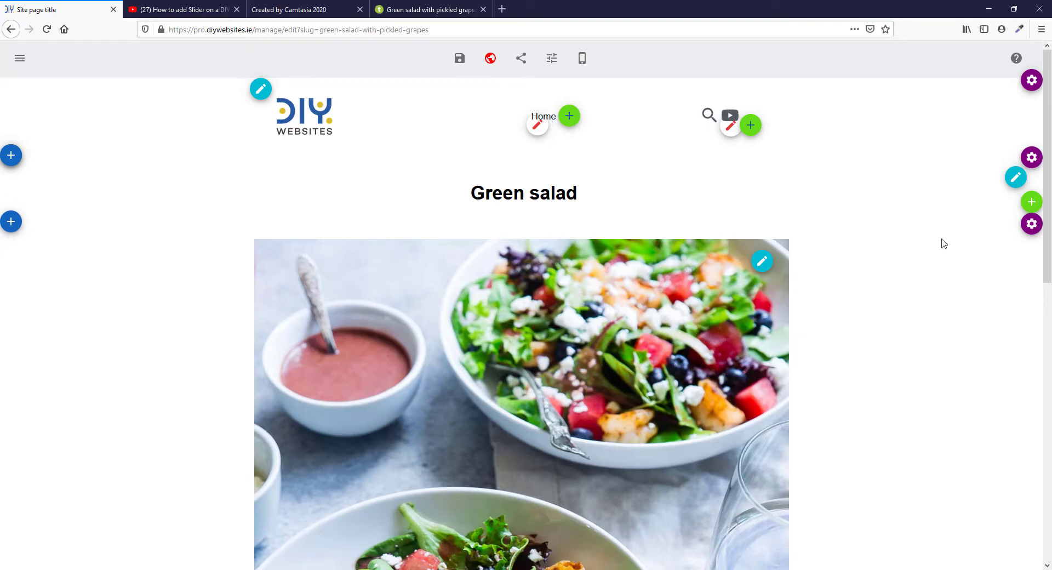
left_click(1032, 224)
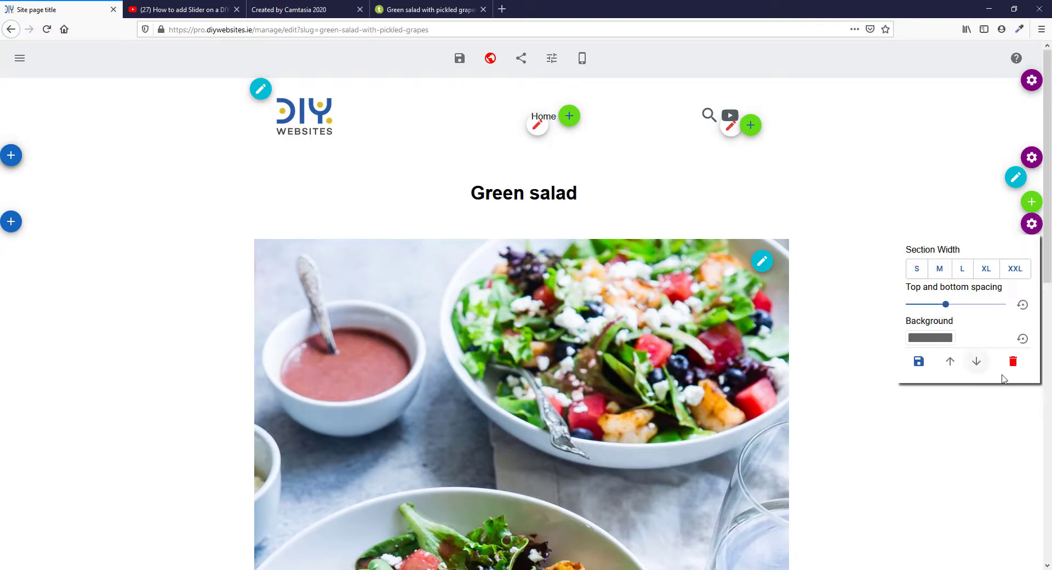
left_click(1013, 361)
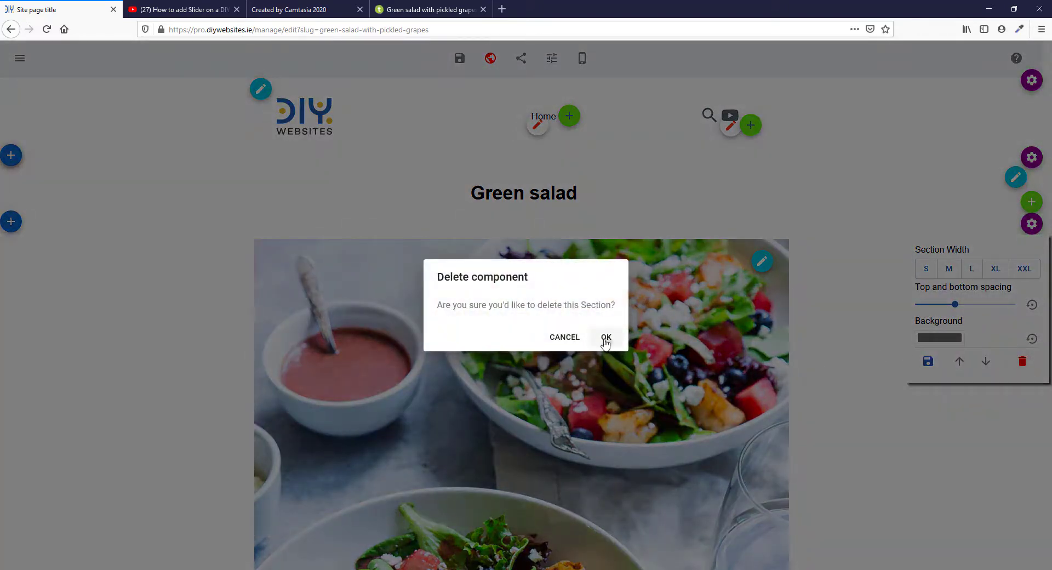
left_click(605, 337)
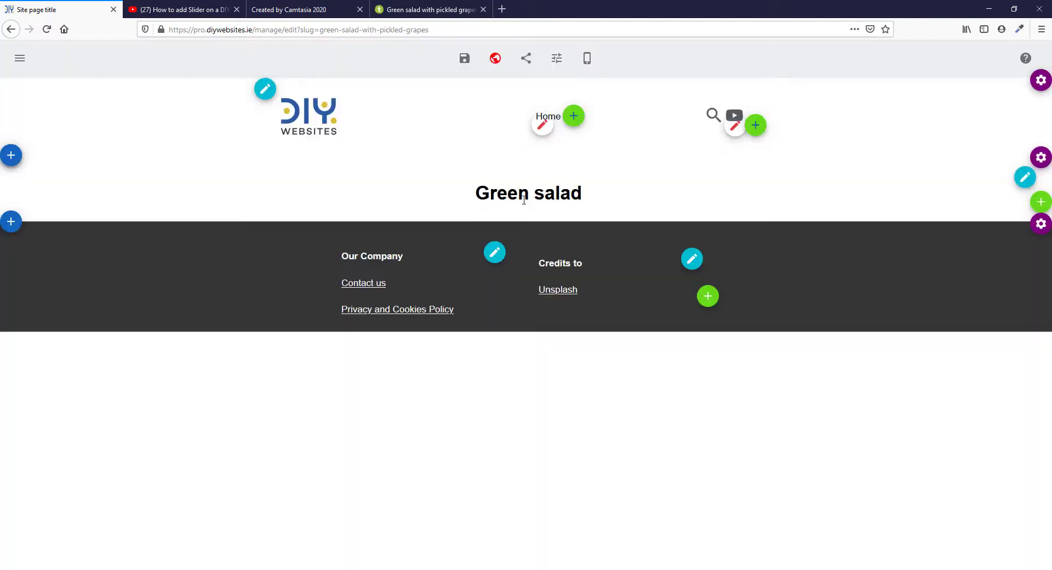
left_click(495, 58)
left_click(617, 338)
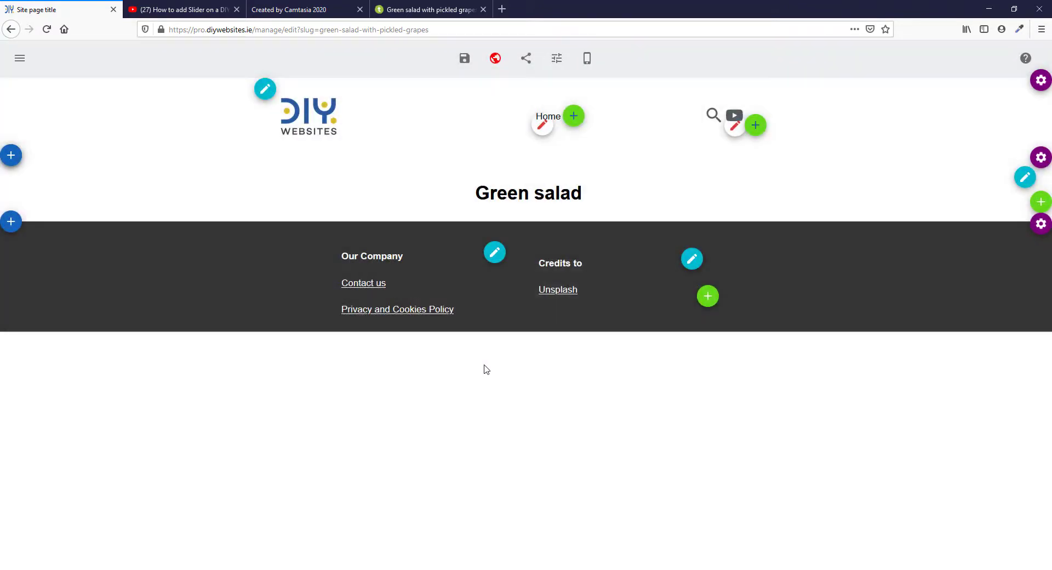
Step: Return to the site pages and open the Tag Slider page for editing
left_click(20, 59)
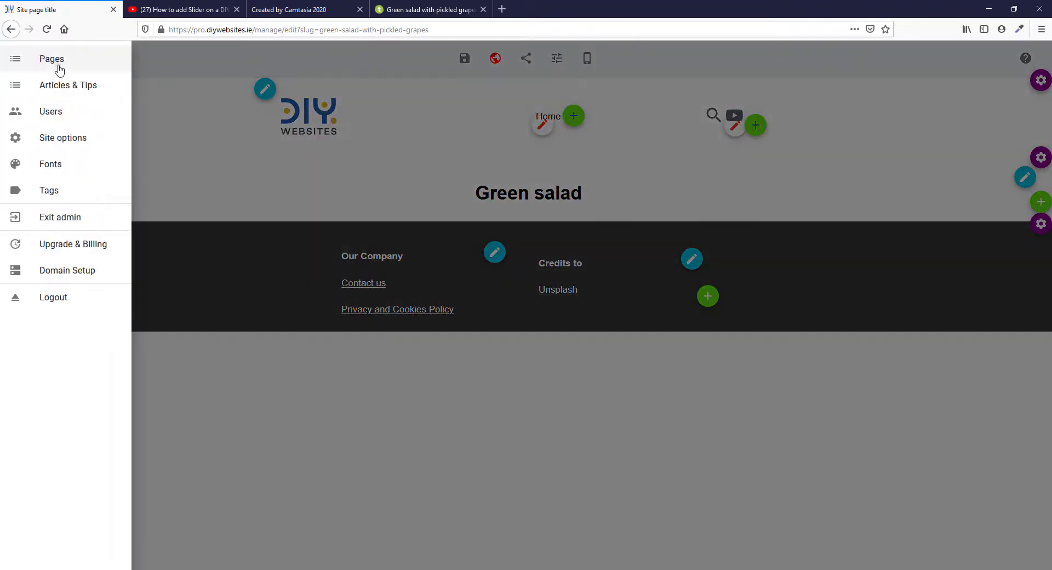
left_click(57, 70)
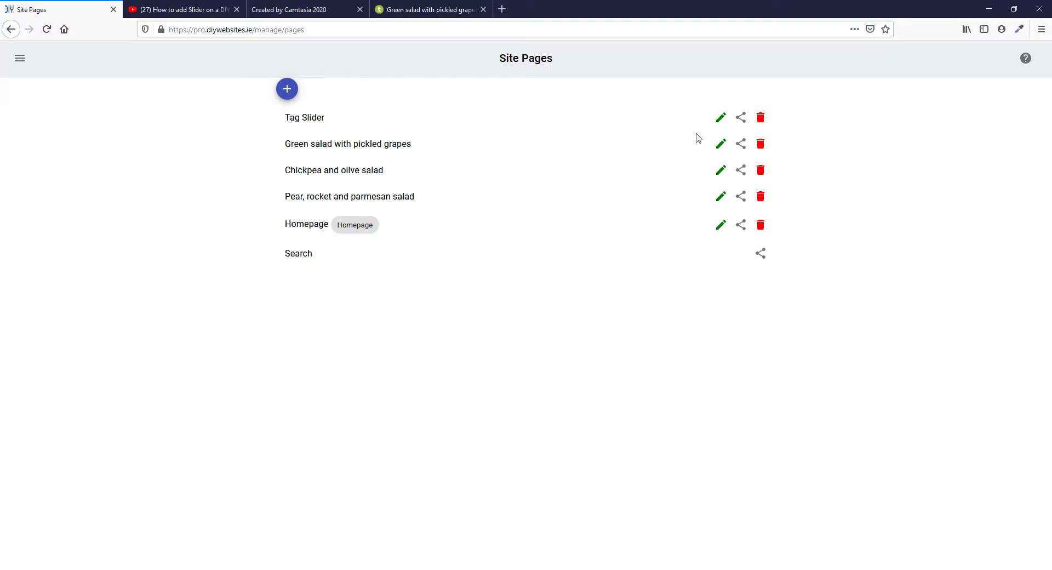
left_click(721, 117)
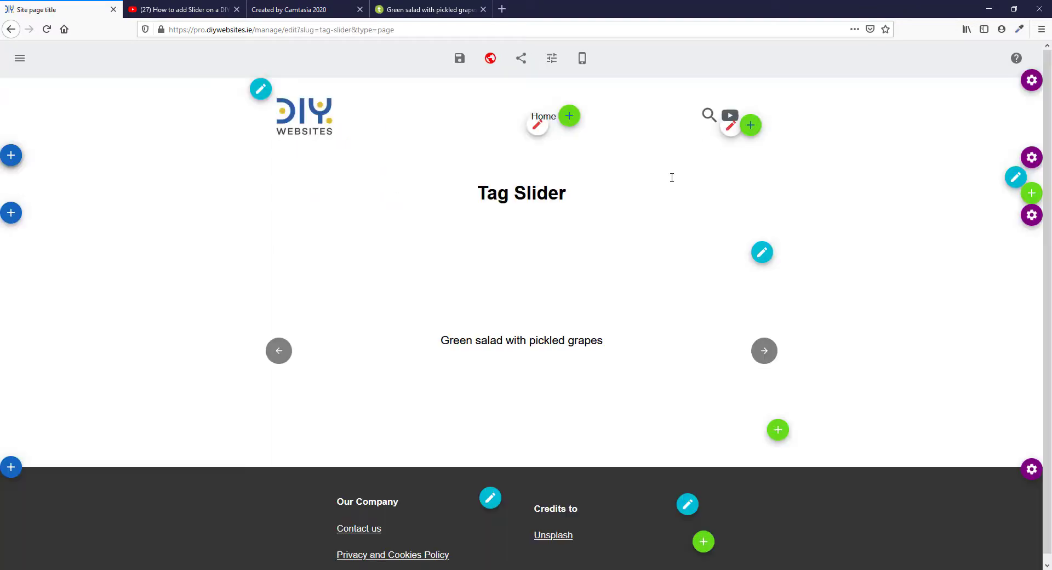
Step: Examine how the slider displays the "Green salad with pickled grapes" slide without its image
left_click_drag(442, 341, 529, 340)
left_click(627, 341)
left_click_drag(603, 337, 549, 348)
left_click(496, 341)
left_click_drag(442, 343, 479, 342)
left_click(630, 345)
triple_click(582, 336)
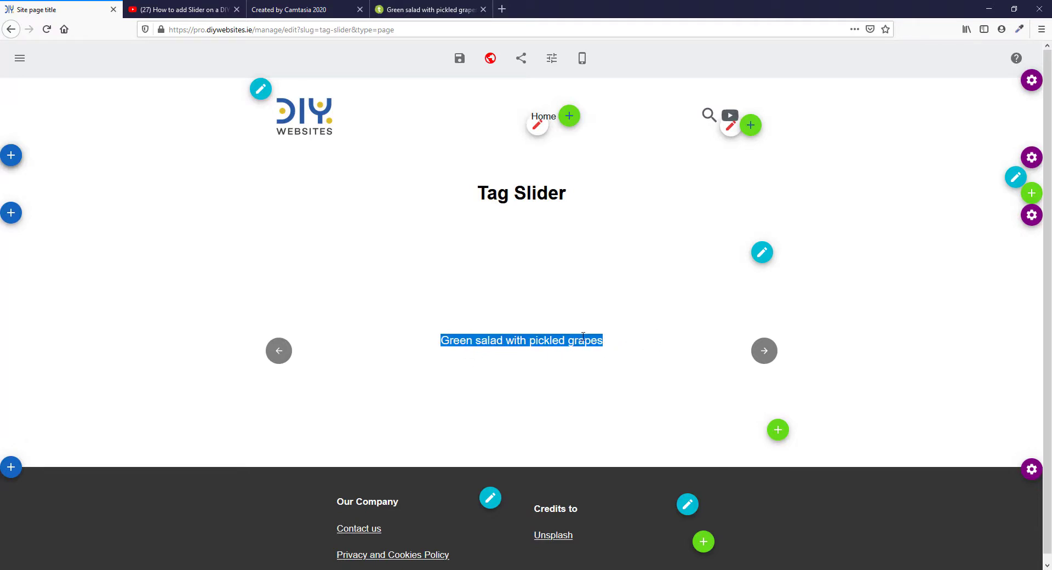
Step: Cycle forward and back through the slider and compare the image slides with the text-only green salad slide
left_click(763, 350)
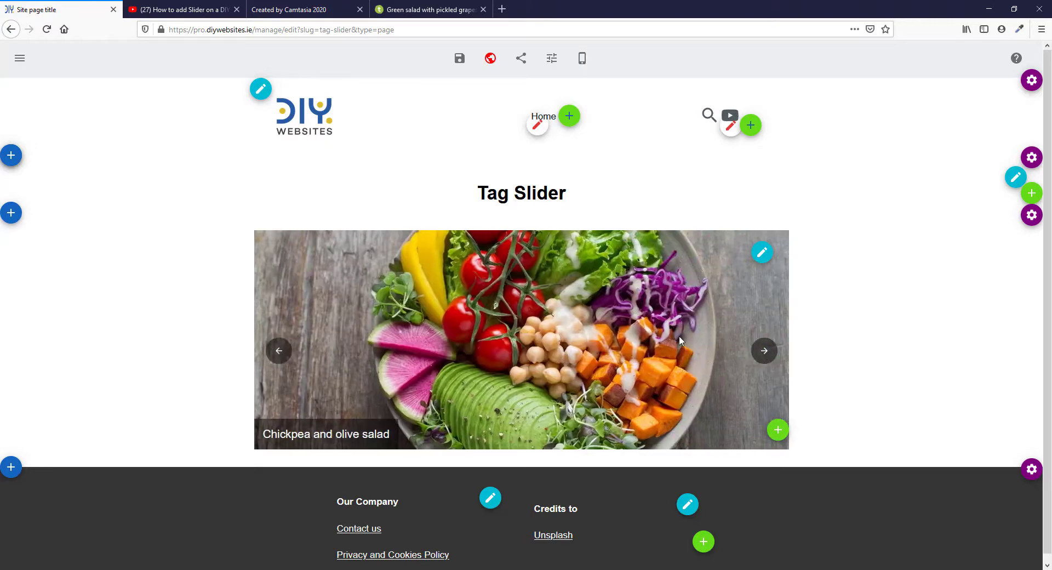
left_click(756, 353)
left_click(765, 355)
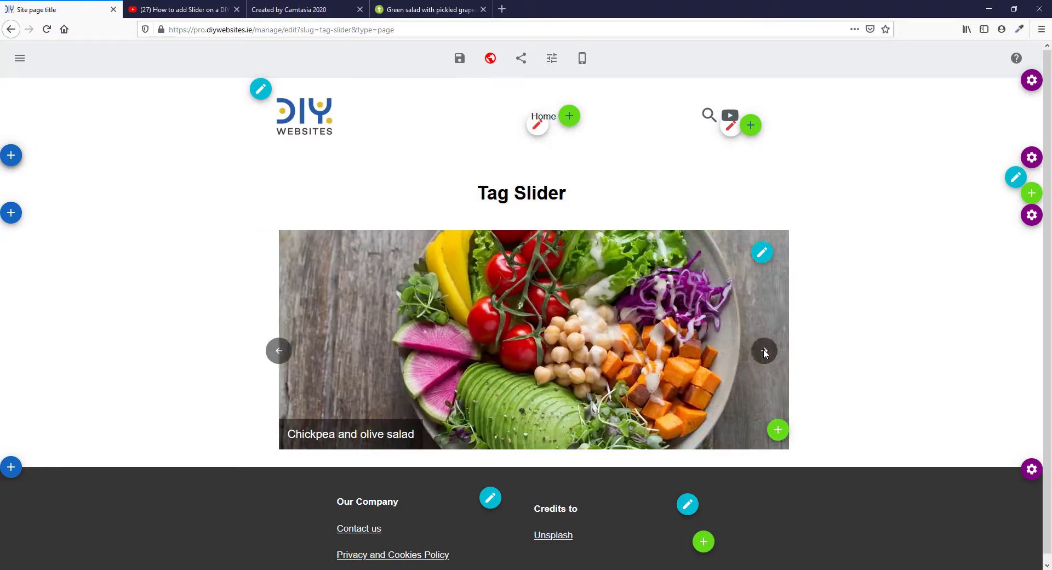
left_click(765, 354)
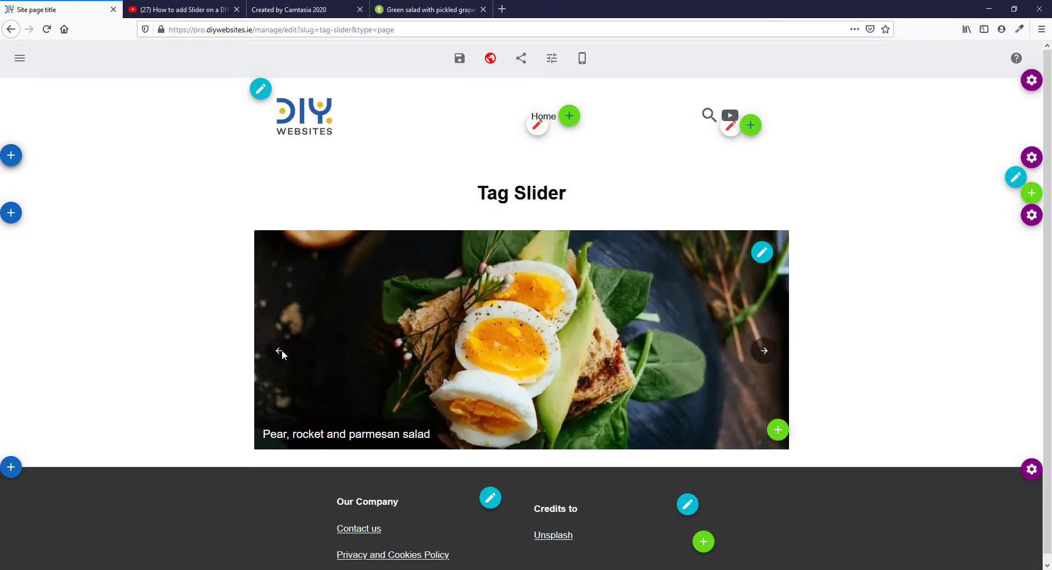
left_click(280, 352)
left_click(279, 352)
left_click_drag(454, 346, 609, 337)
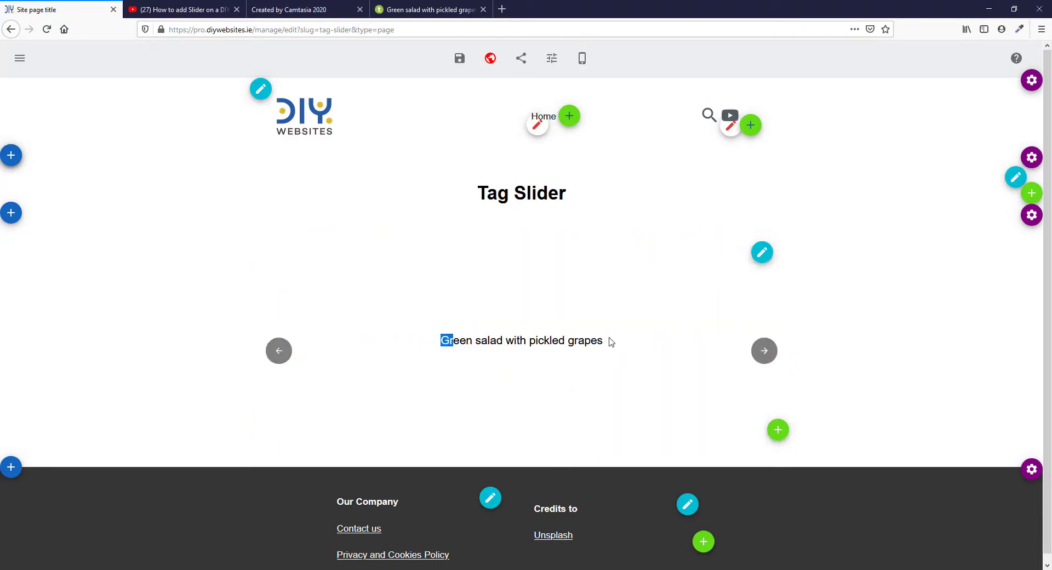
left_click(588, 341)
left_click(767, 351)
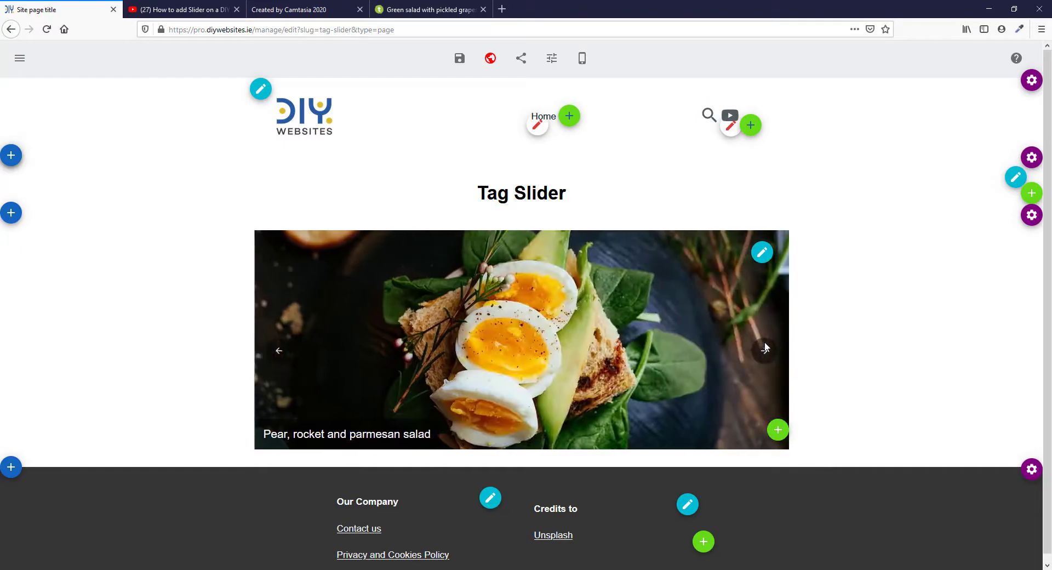
left_click(766, 349)
left_click_drag(441, 343, 581, 335)
left_click(582, 335)
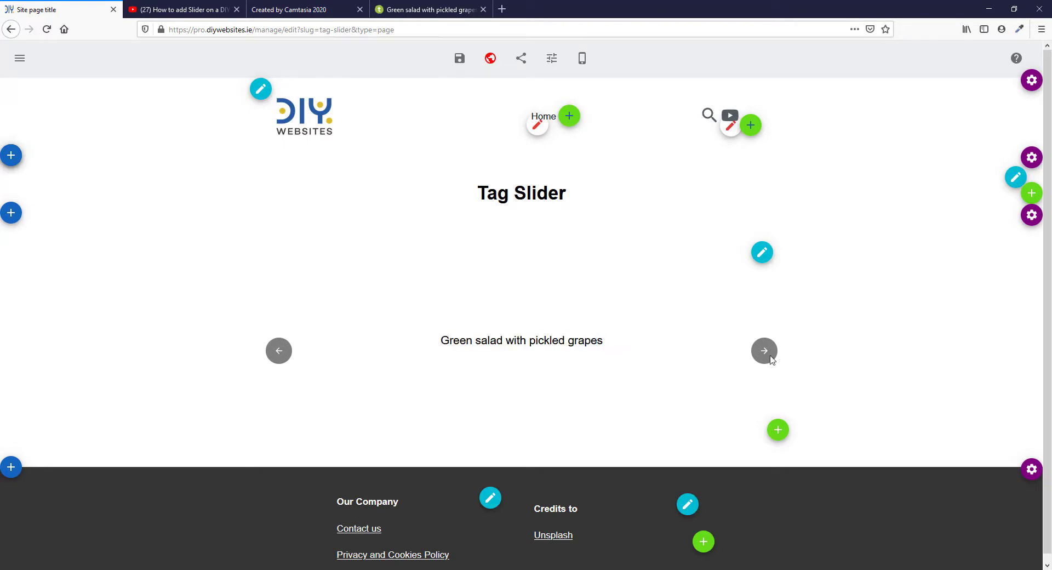
left_click(765, 354)
left_click(763, 352)
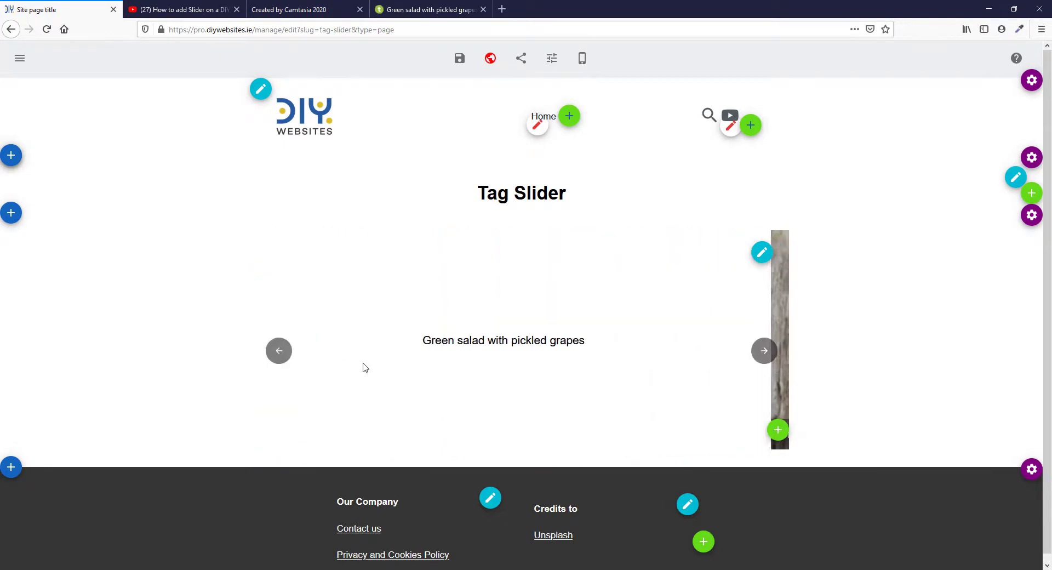
left_click_drag(493, 352, 513, 324)
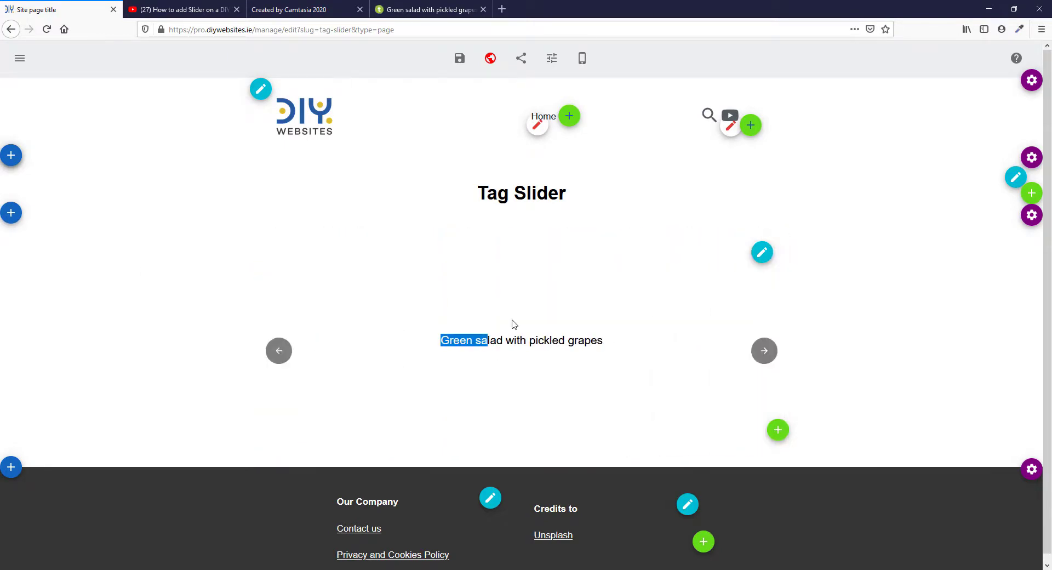
Step: Return to the site pages, edit the "Green salad with pickled grapes" page, and show its settings and SEO
left_click(22, 60)
left_click(53, 60)
left_click_drag(312, 143, 321, 143)
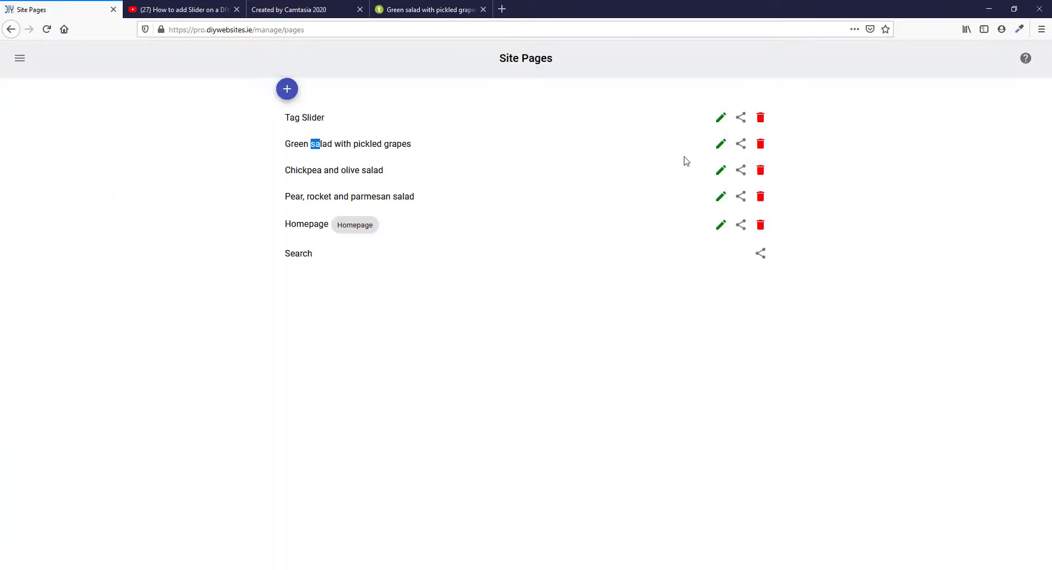
left_click(720, 144)
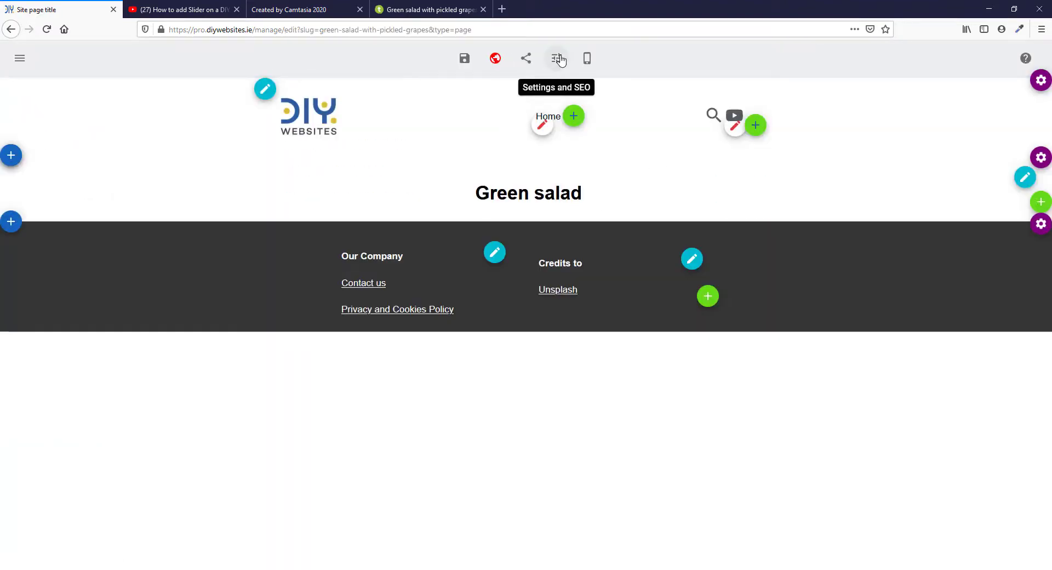
left_click(556, 58)
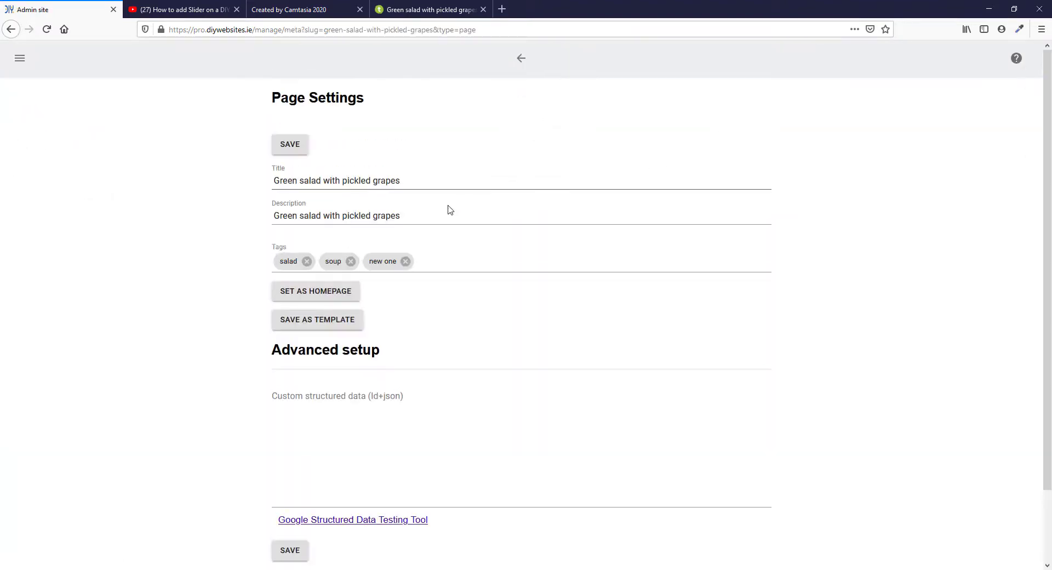
Step: Remove the salad tag from the green salad page, save the page settings, and return to the page editor
left_click(306, 261)
left_click(289, 143)
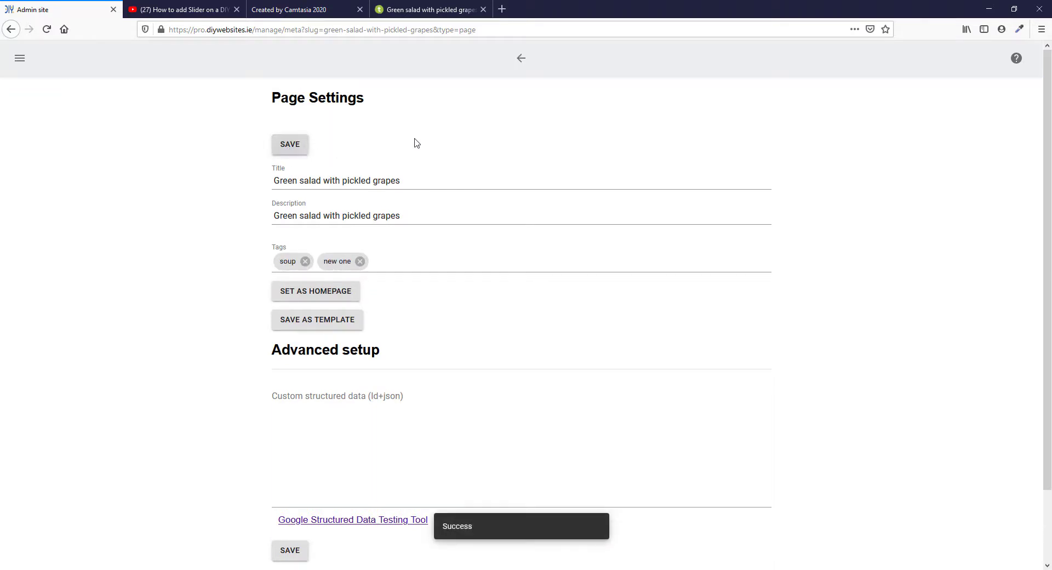
left_click(521, 59)
Step: Reopen the Tag Slider page from the site pages and check which slides the slider contains
left_click(20, 58)
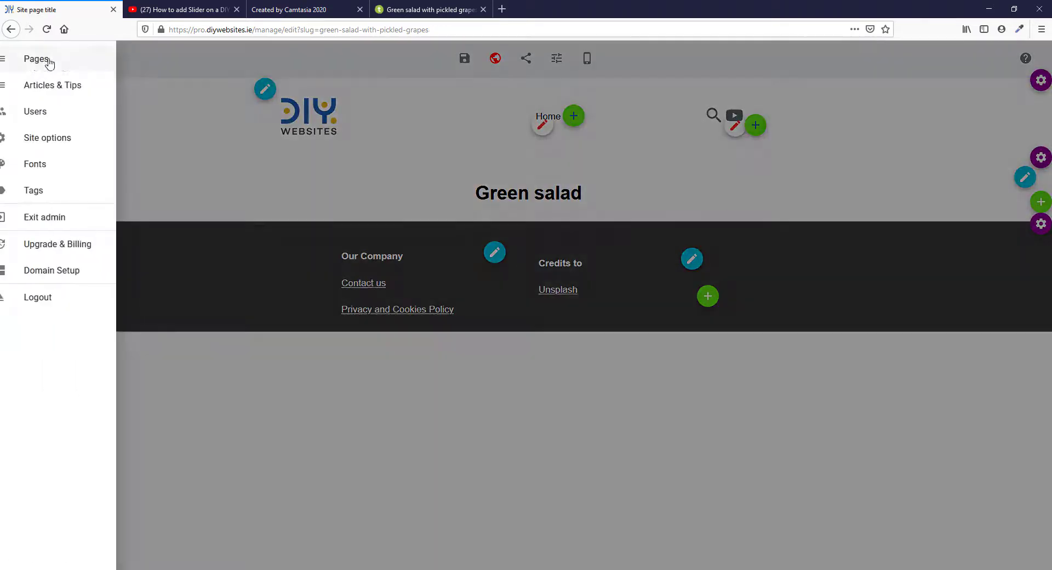
left_click(49, 63)
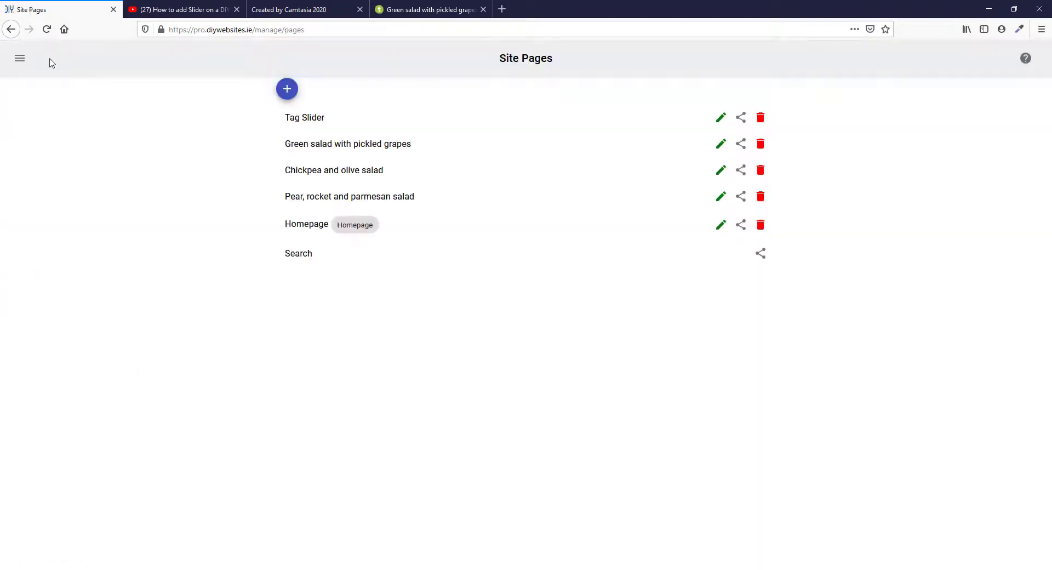
left_click(720, 117)
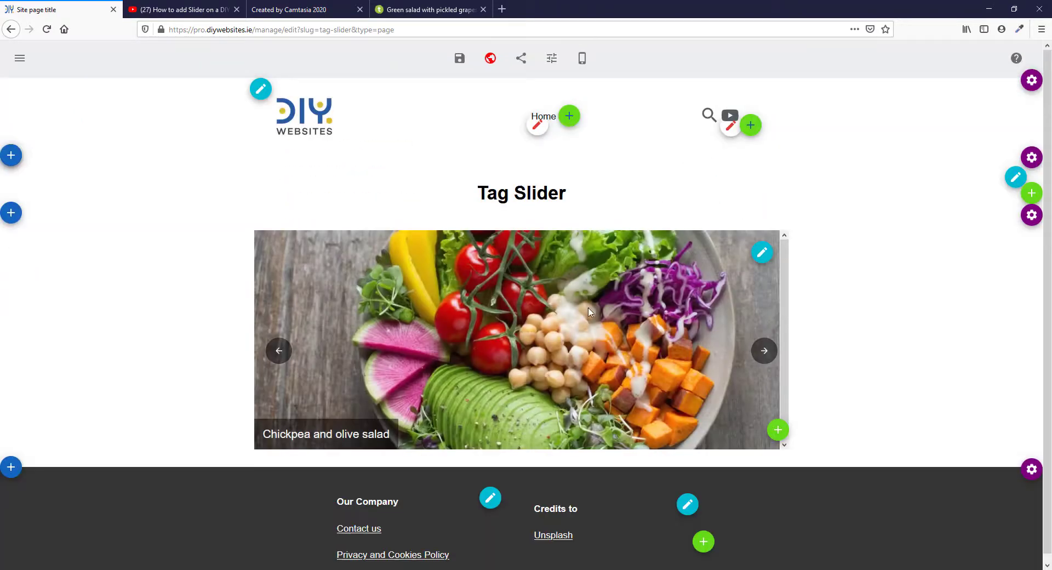
left_click(766, 354)
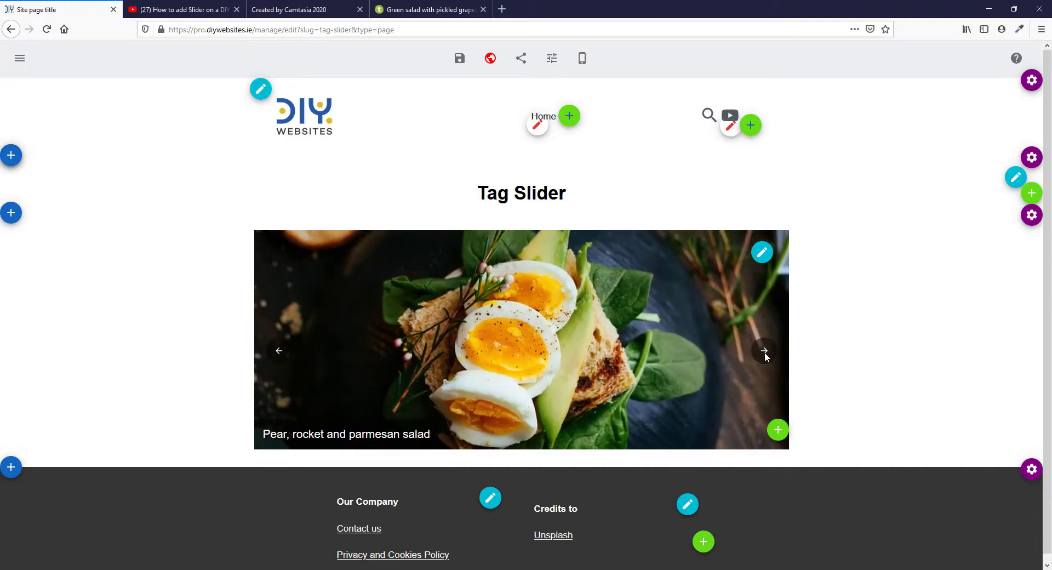
left_click(273, 353)
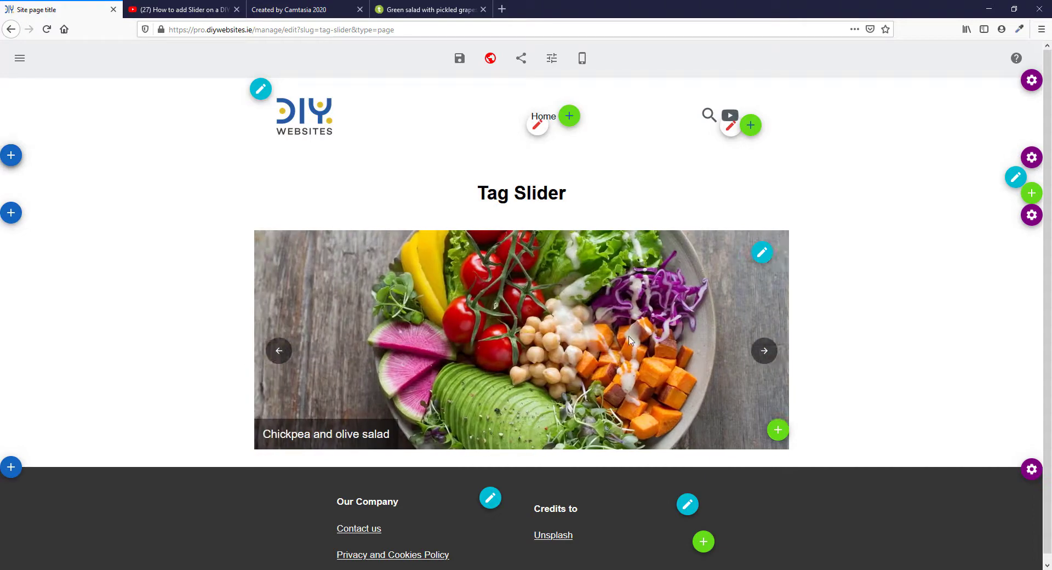
left_click(766, 353)
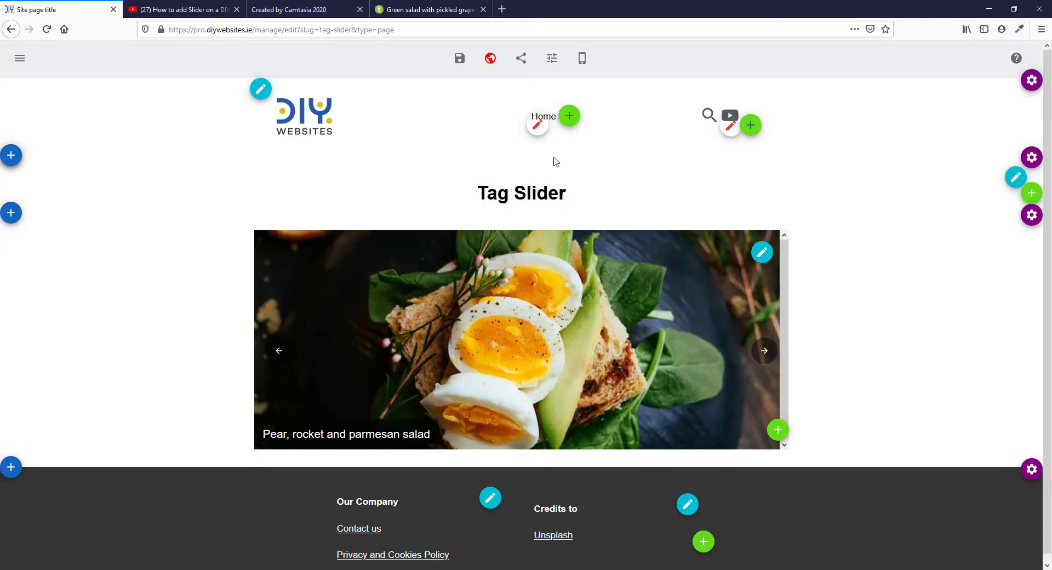
Step: Publish the Tag Slider page
left_click(484, 59)
left_click(616, 339)
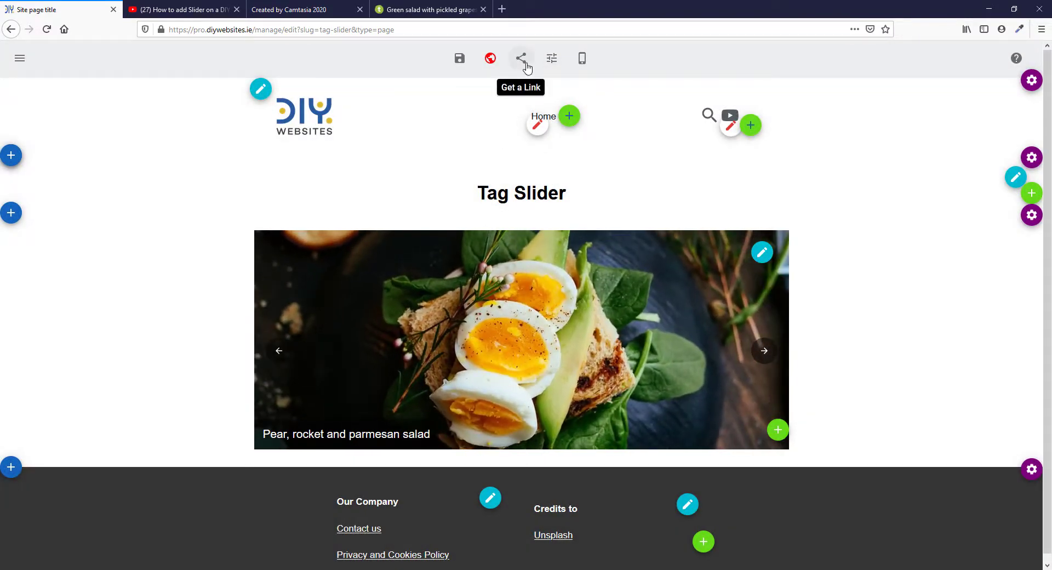
left_click(526, 67)
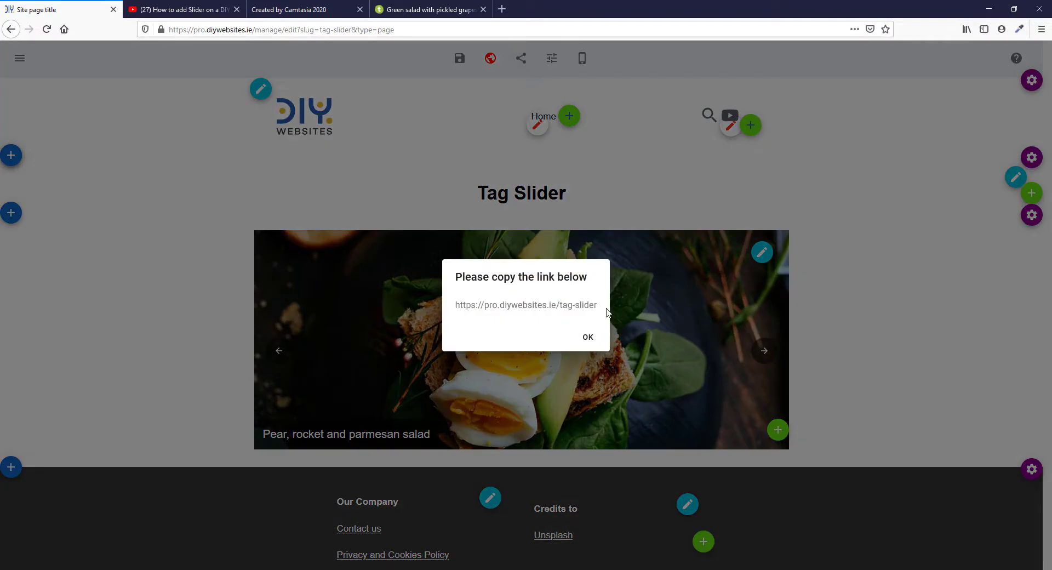
triple_click(561, 305)
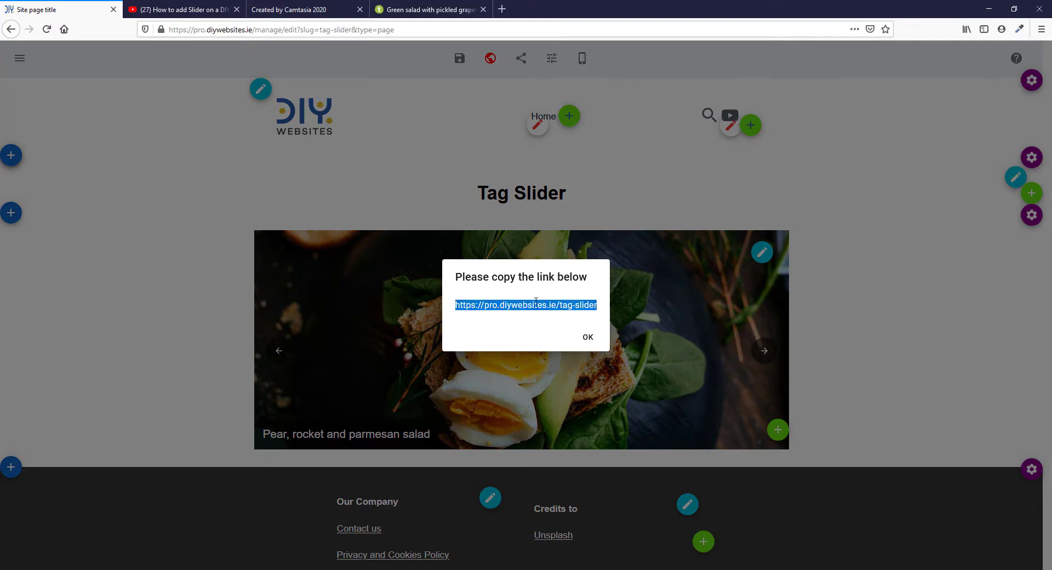
right_click(535, 302)
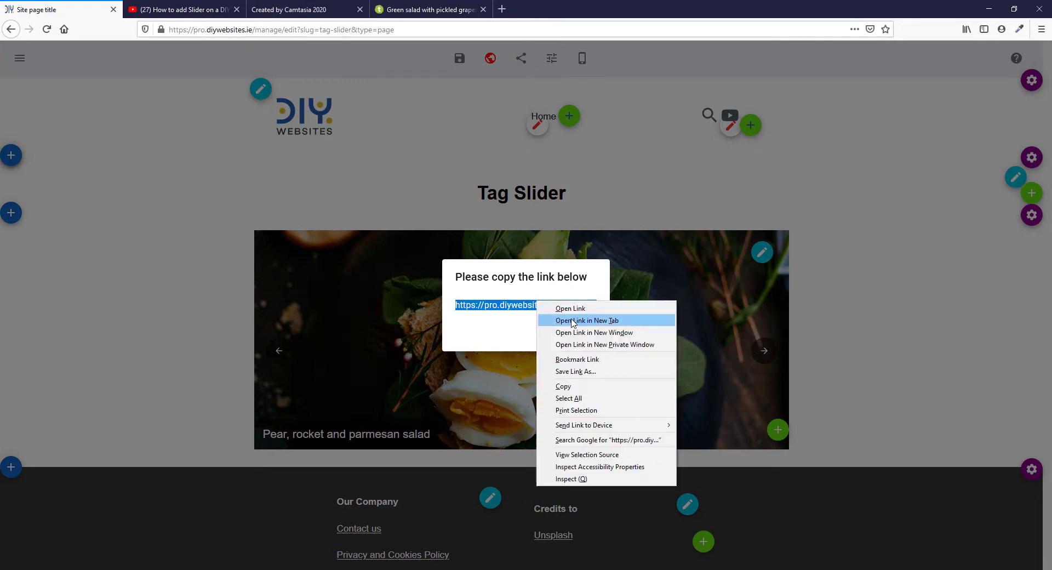
left_click(442, 94)
left_click(442, 94)
Step: Get the Tag Slider page's public link and open it in a new browser tab
left_click(519, 64)
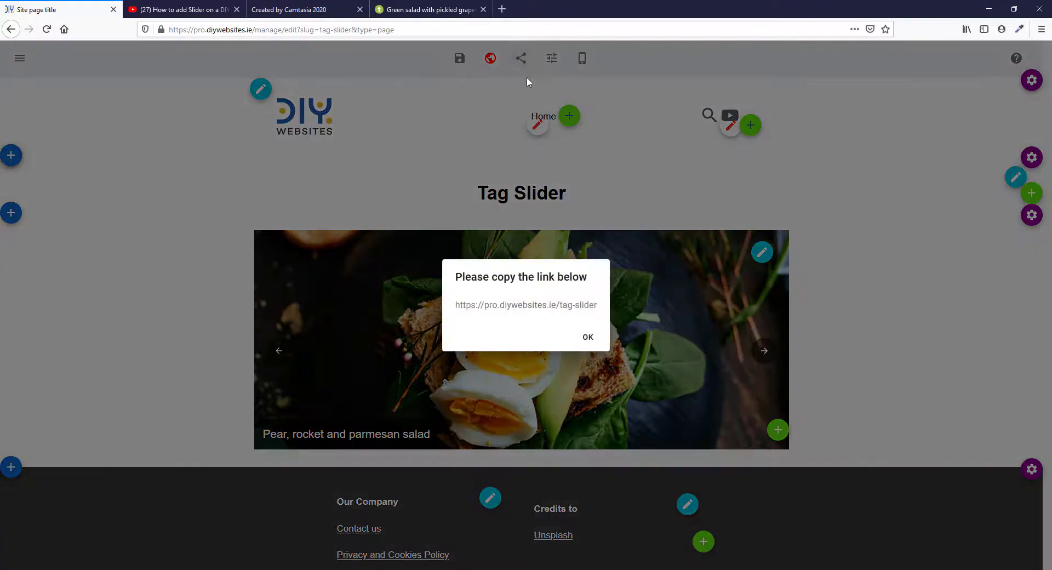
triple_click(523, 304)
right_click(525, 305)
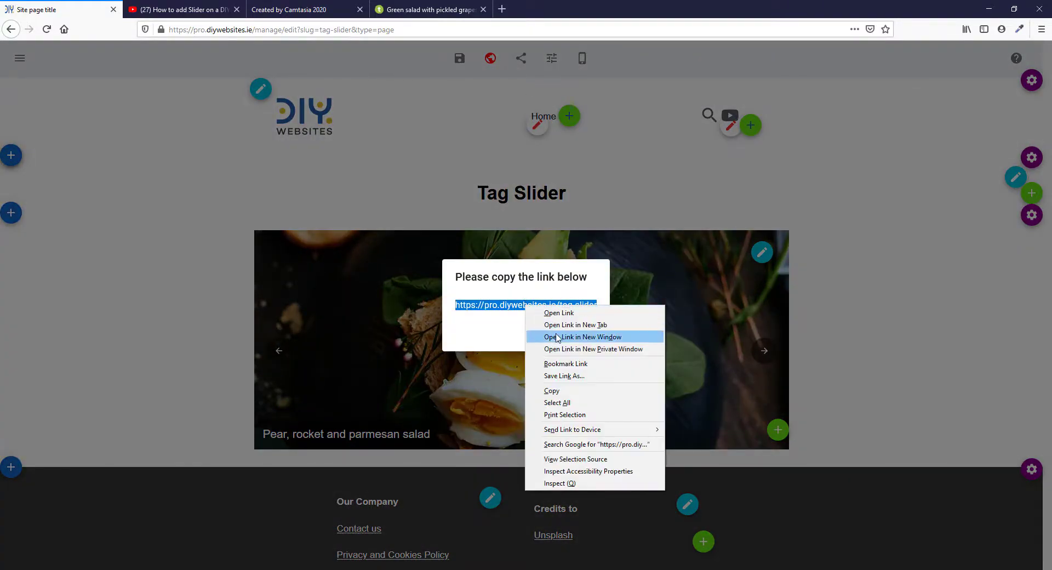
left_click(558, 329)
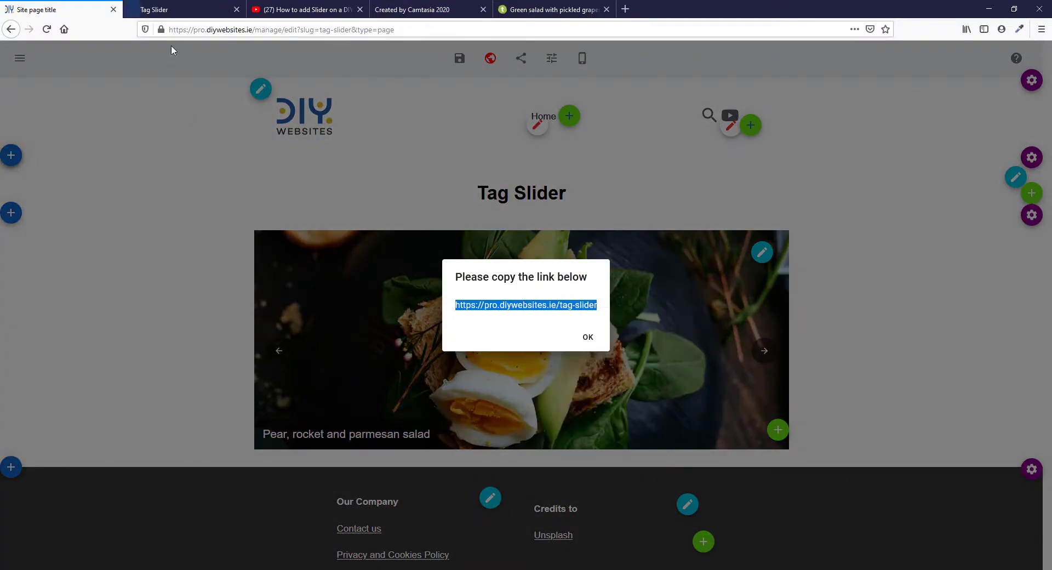
Step: On the live Tag Slider page, open the page linked from the Chickpea and olive salad slide and return to the slider
left_click(170, 11)
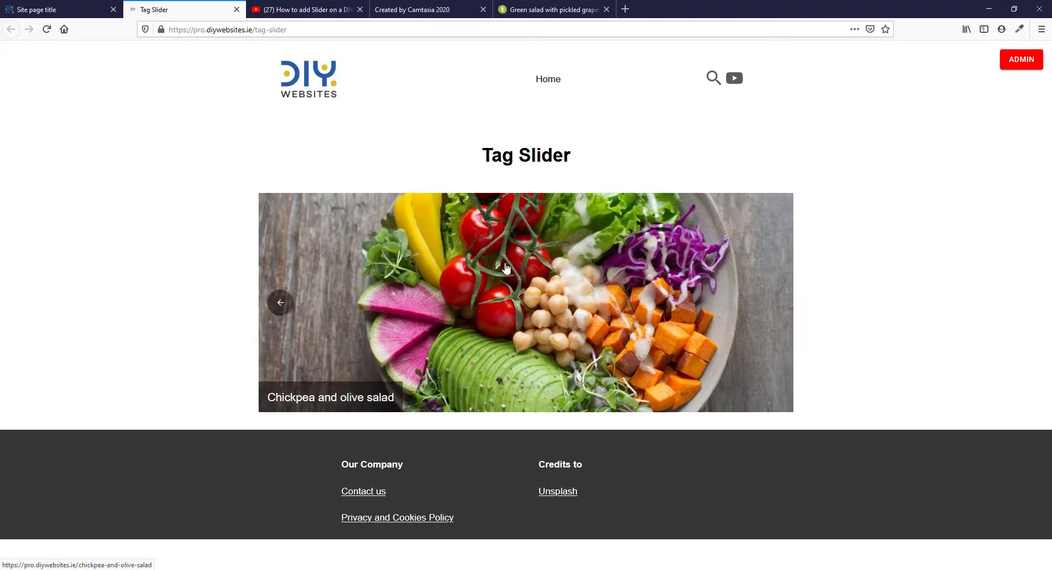
left_click(541, 263)
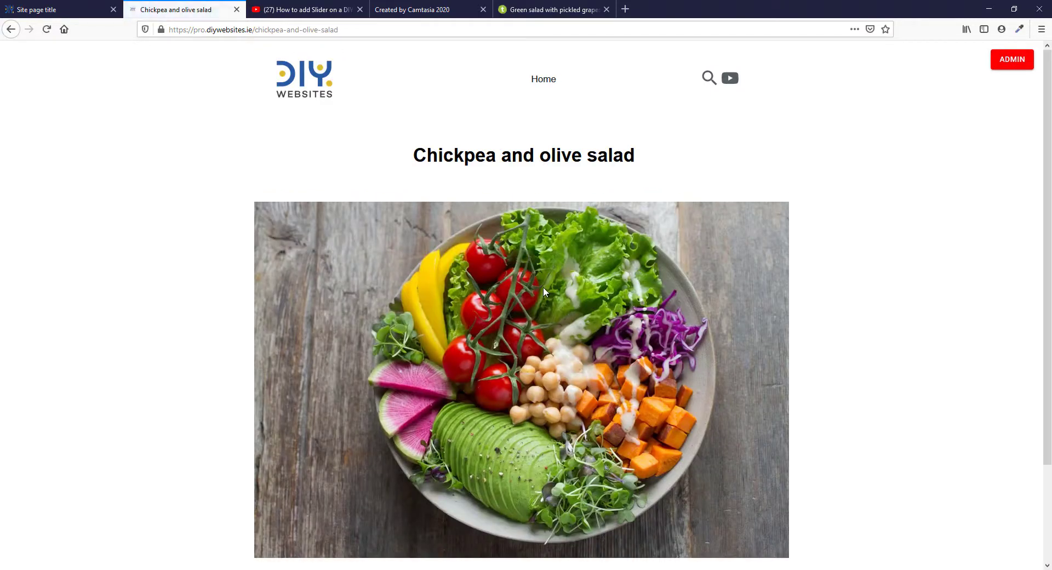
key("alt+Left")
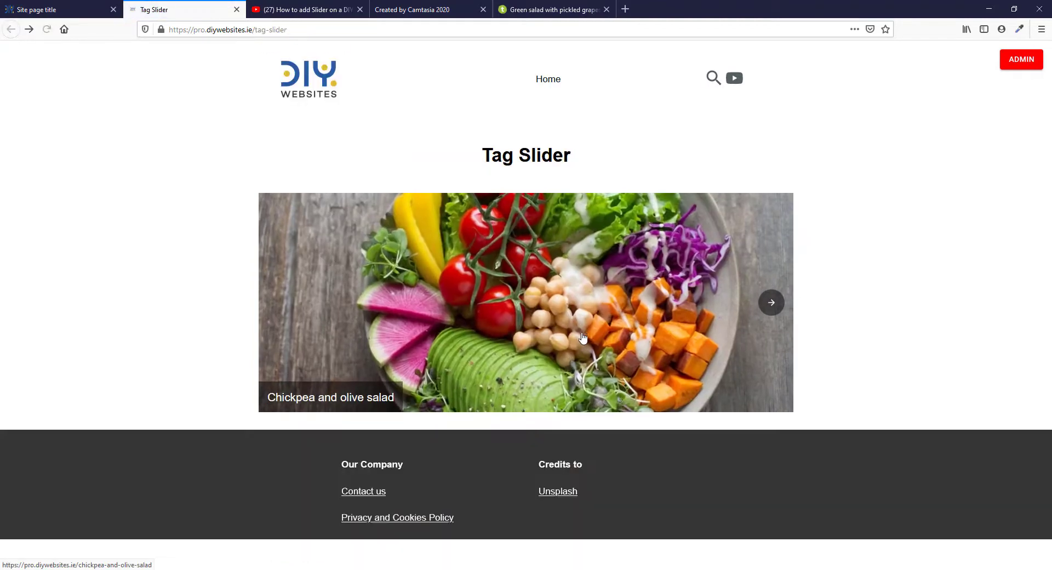
Step: Advance the live slider to the Pear, rocket and parmesan salad slide, open its linked page, and return to the slider
left_click(773, 303)
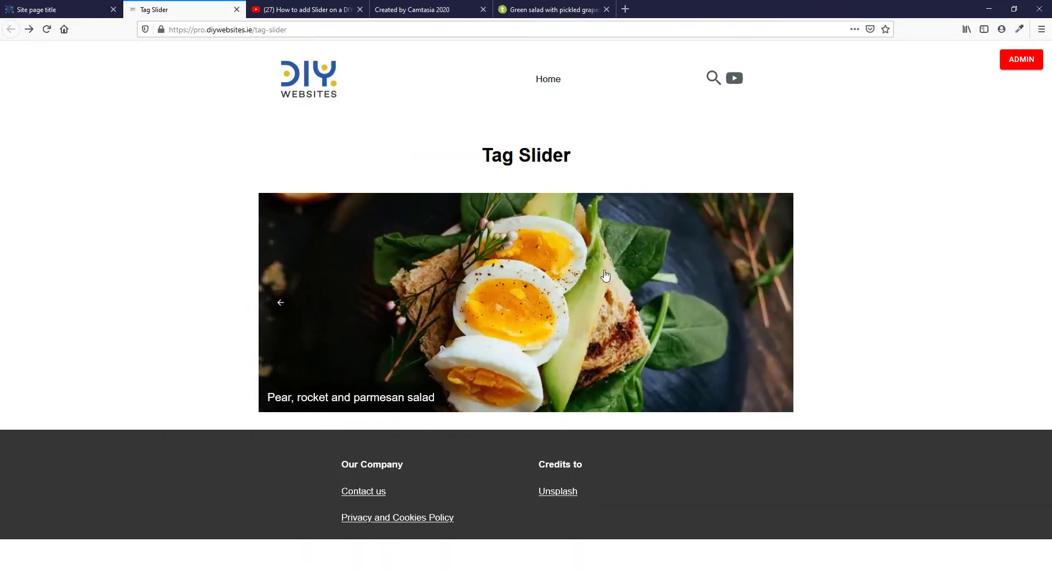
left_click(605, 275)
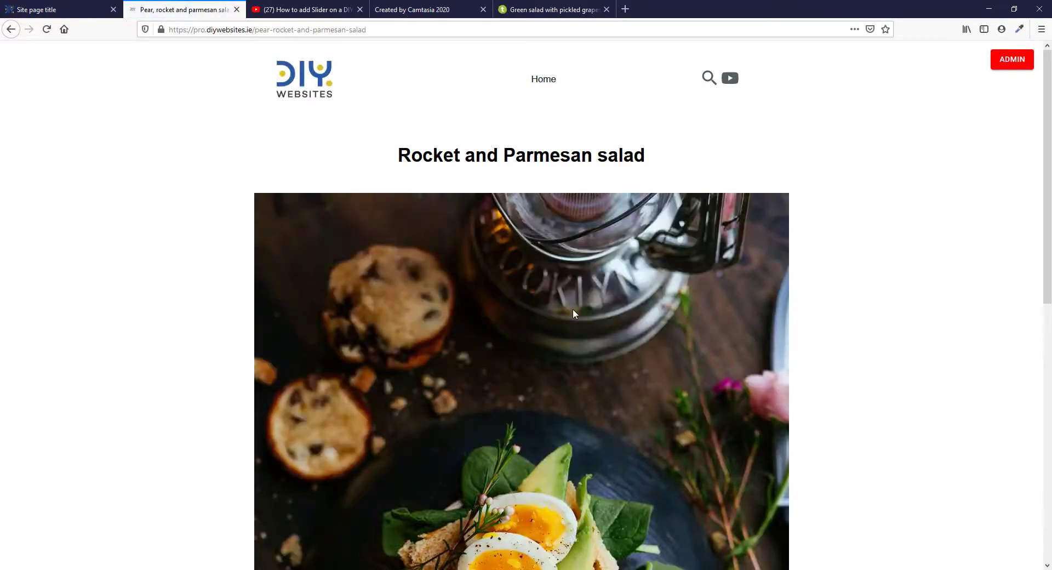
key("alt+Left")
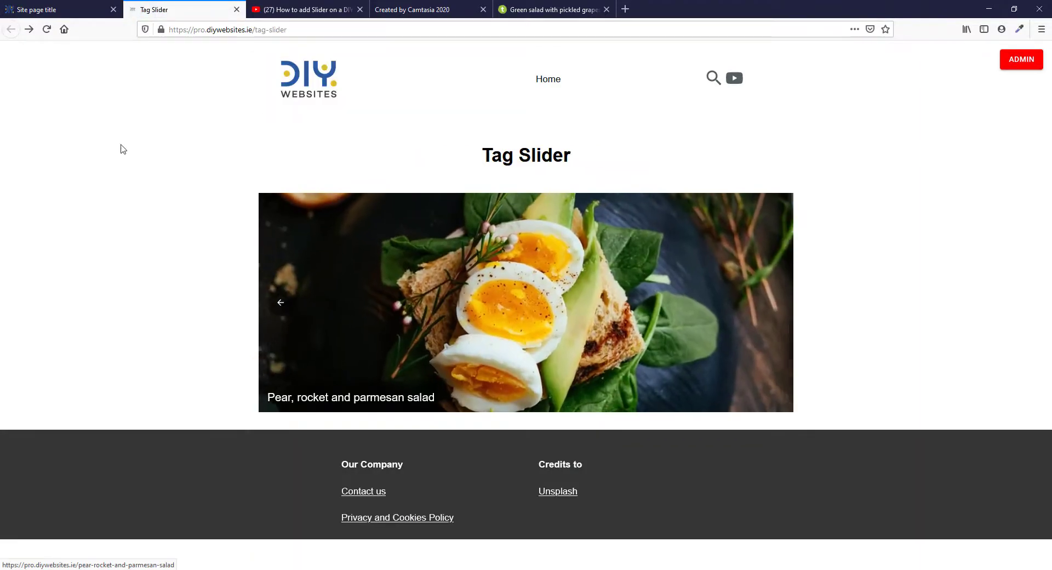